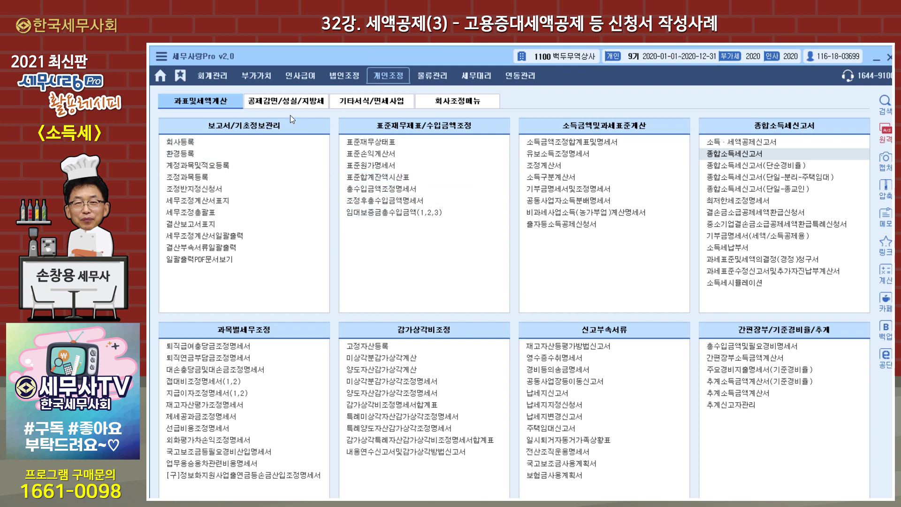
Open the 고용증대기업에대한공제세액계산서 to view its first-year support requirements, and close it.
click(287, 101)
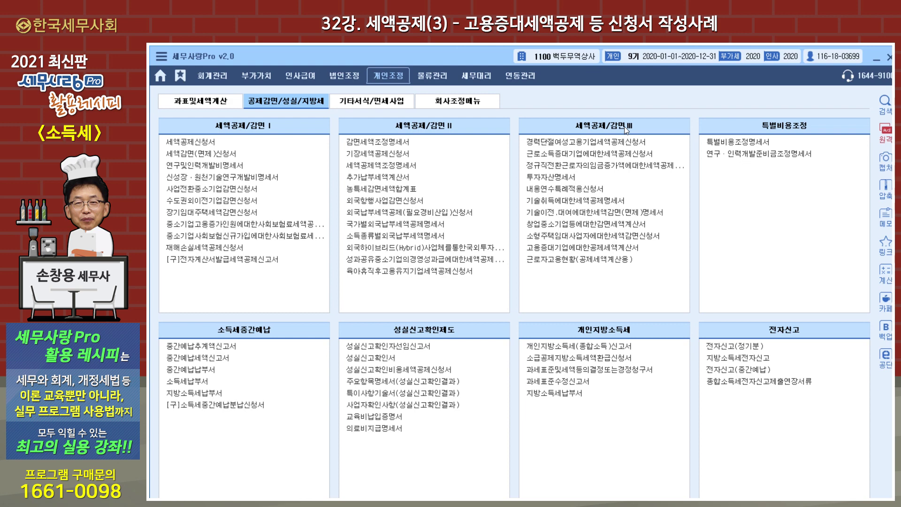
click(586, 249)
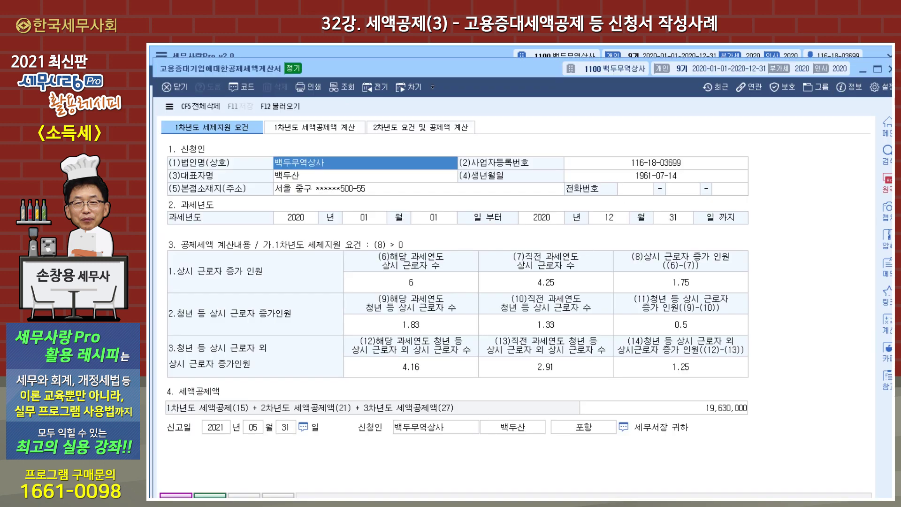
click(889, 69)
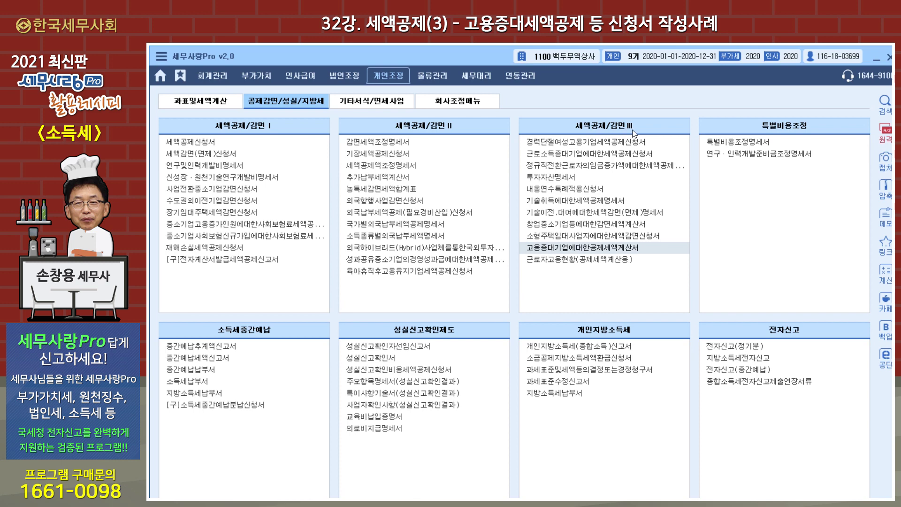
Open the 근로자고용현황(공제세액계산용) form for fiscal year 2020 and return to the main program screen.
click(579, 260)
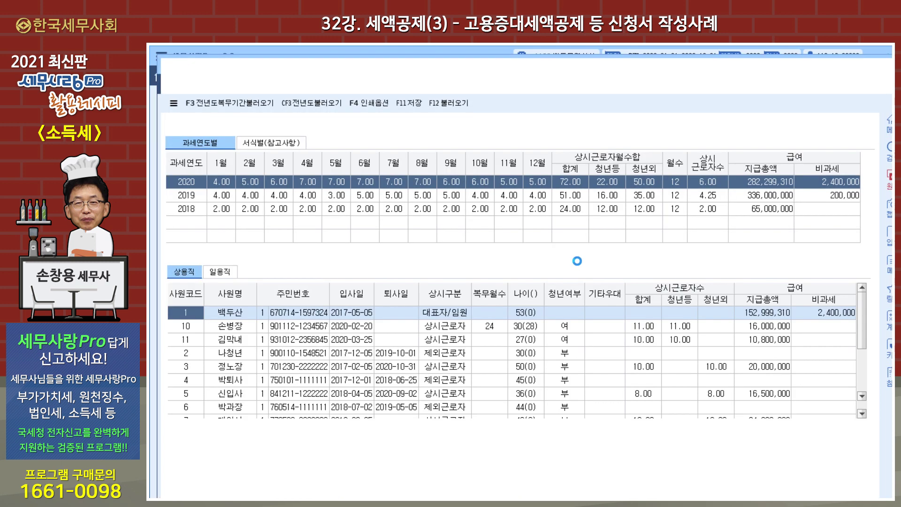
drag(496, 69, 496, 82)
key(Escape)
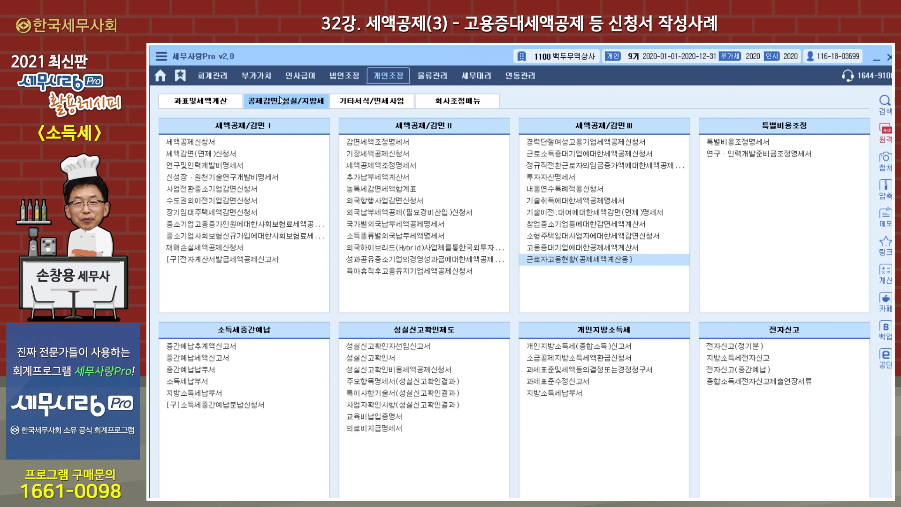
Open the 2020 사원등록 and check the hire and resignation dates of employees 2 to 6 and 11.
click(309, 82)
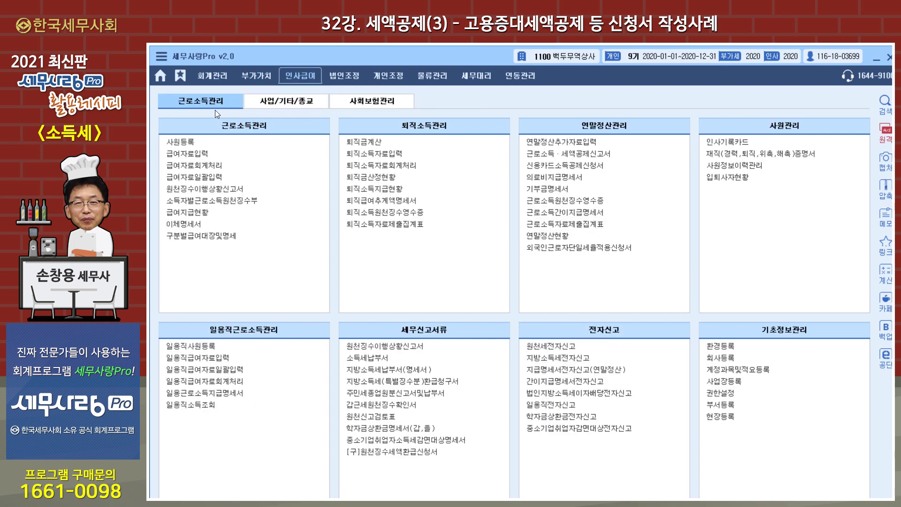
click(192, 142)
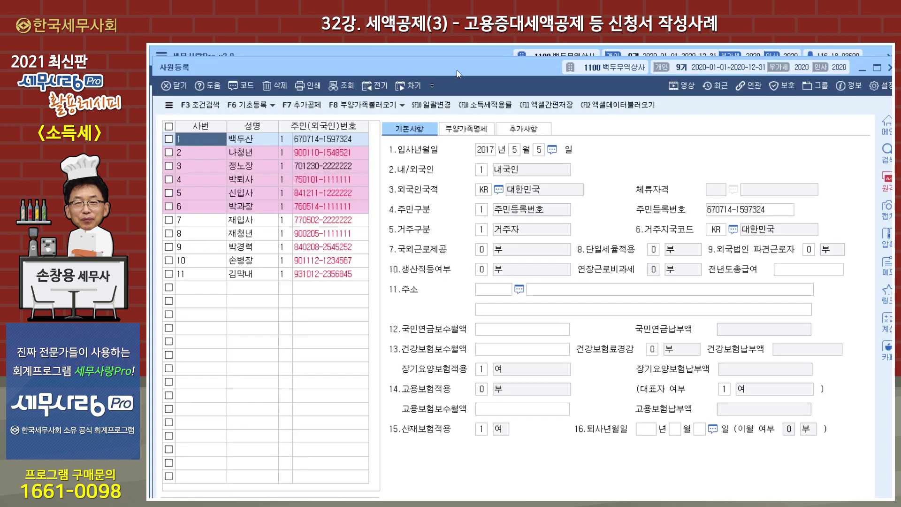
double_click(474, 66)
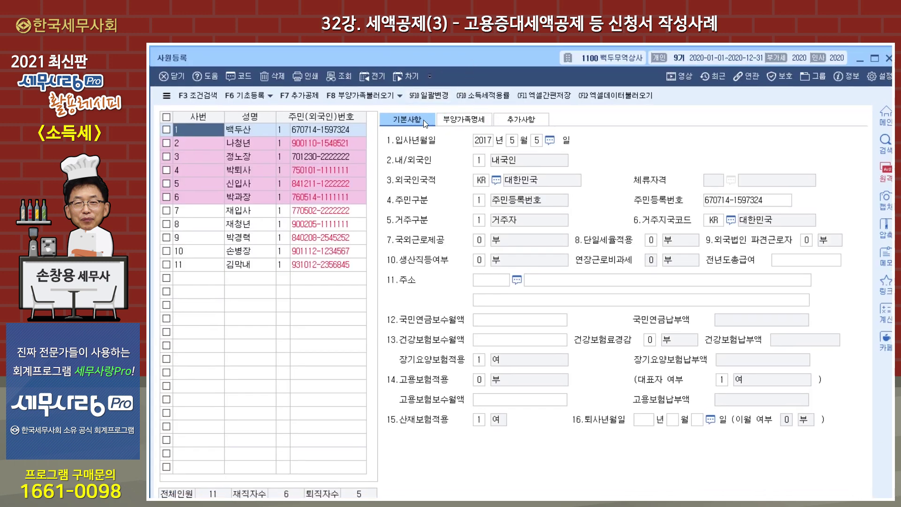
click(325, 142)
click(319, 157)
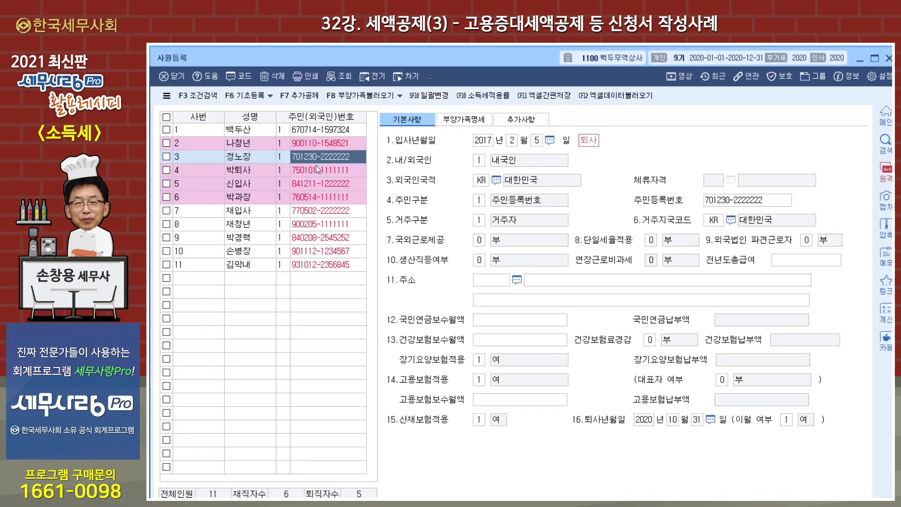
click(315, 169)
click(313, 187)
click(311, 194)
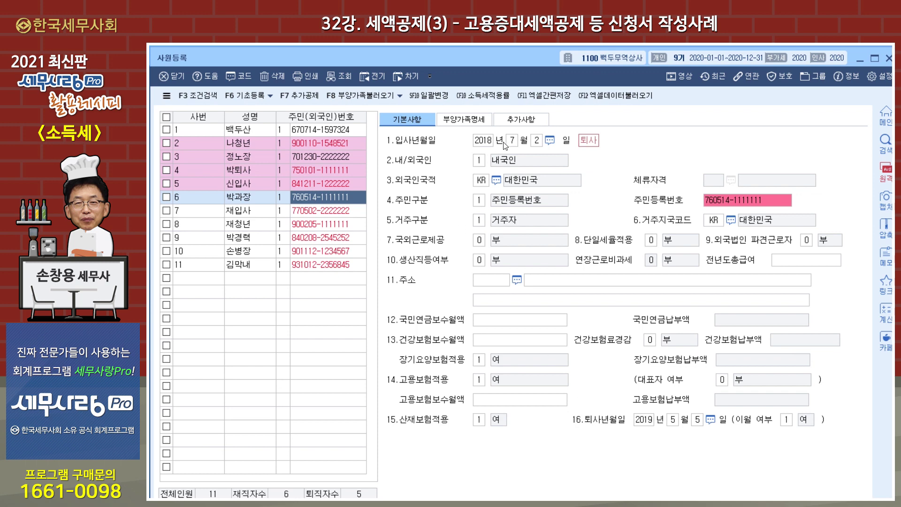
click(266, 267)
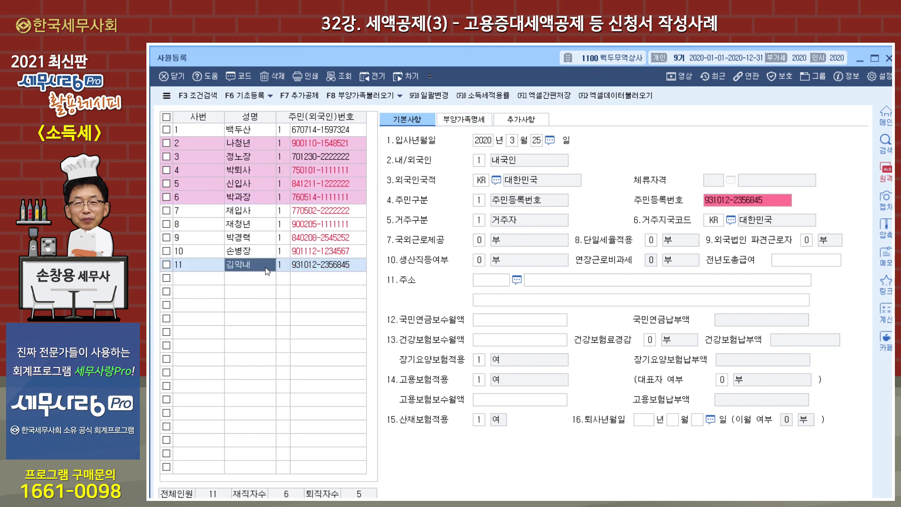
View the 2019 and 2018 employee registers from the 2020 사원등록, closing the 2018 one.
click(372, 80)
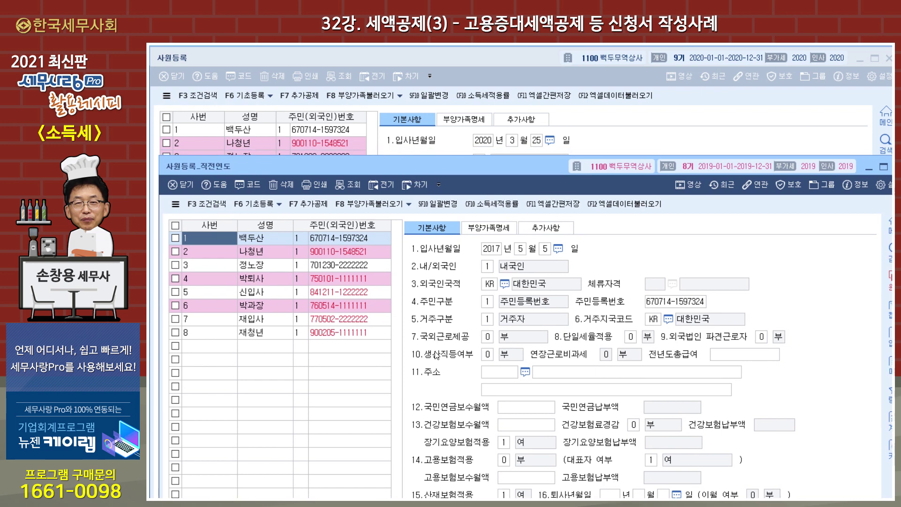
drag(502, 170, 494, 115)
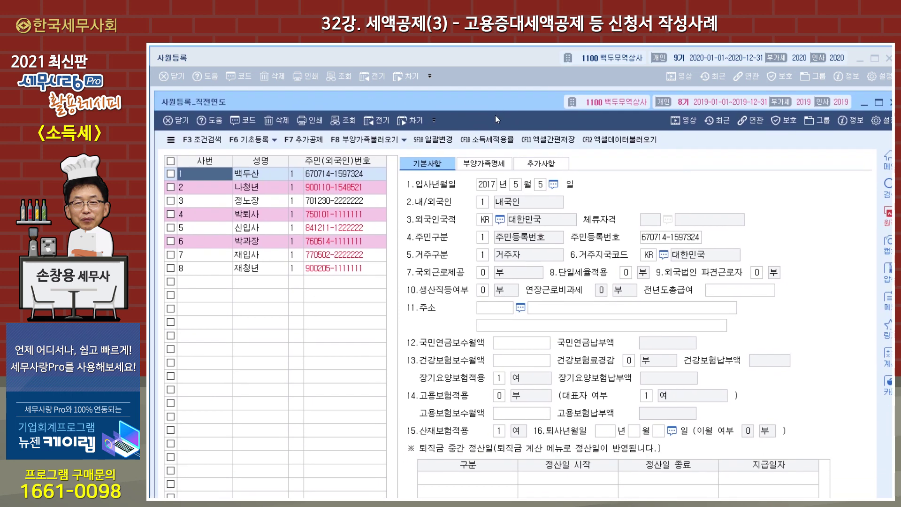
click(382, 127)
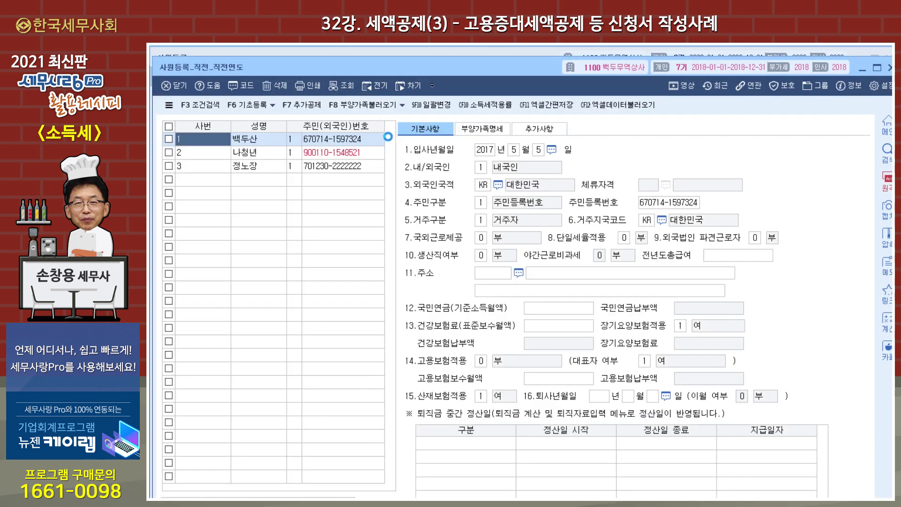
drag(469, 69, 476, 251)
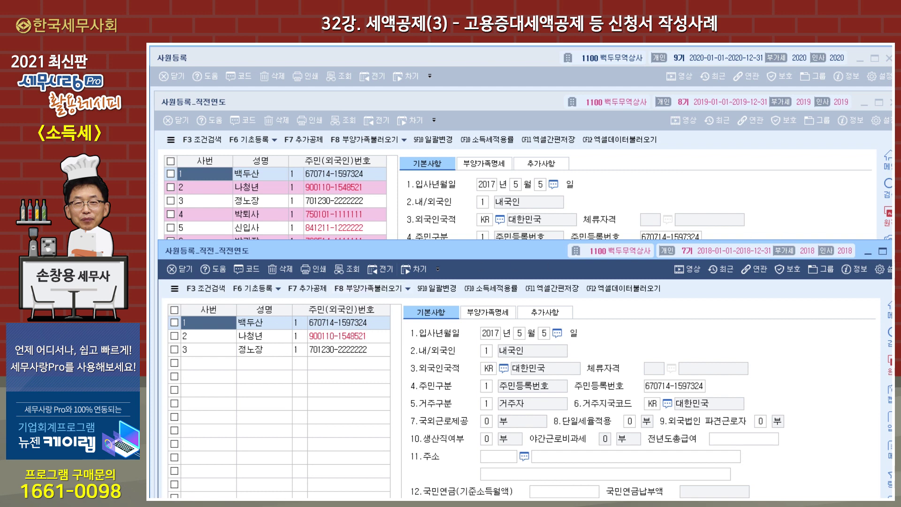
click(890, 251)
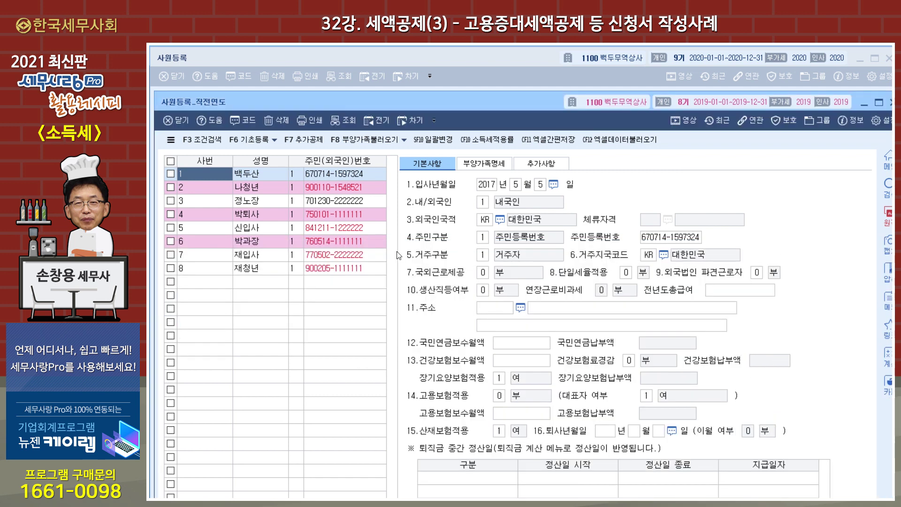
Check the basic details of employee 8 in the 2019 register, and close both the 2020 and 2019 registers.
click(263, 270)
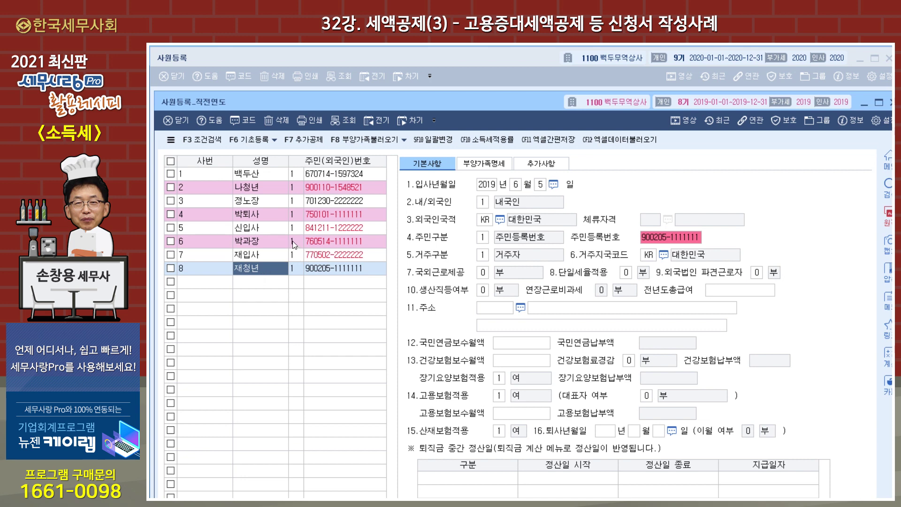
click(430, 53)
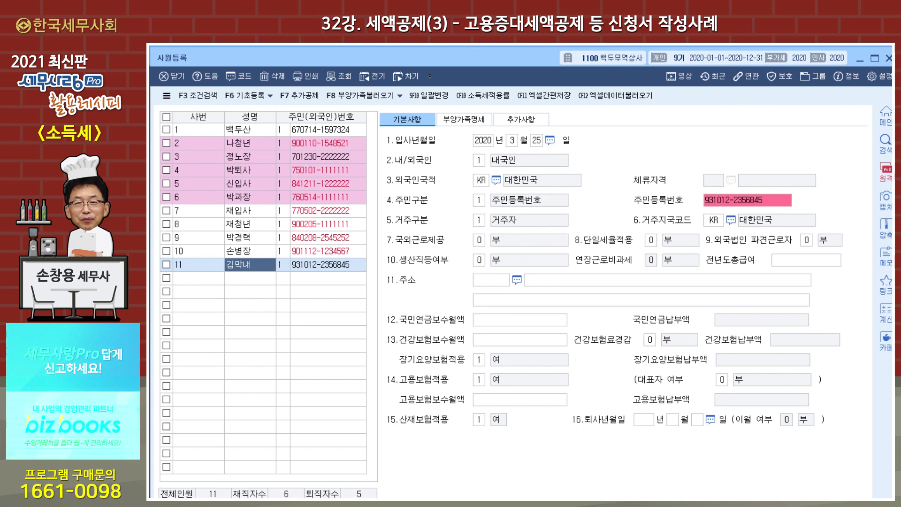
click(889, 64)
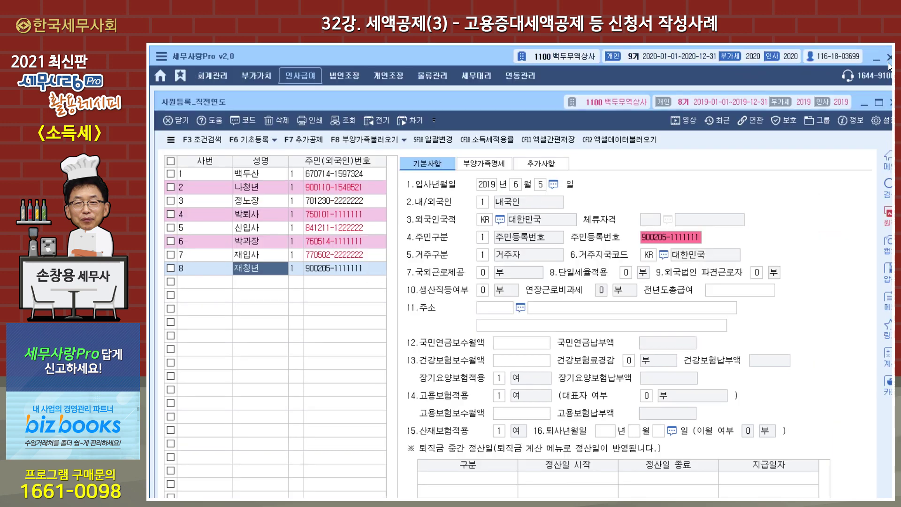
click(890, 100)
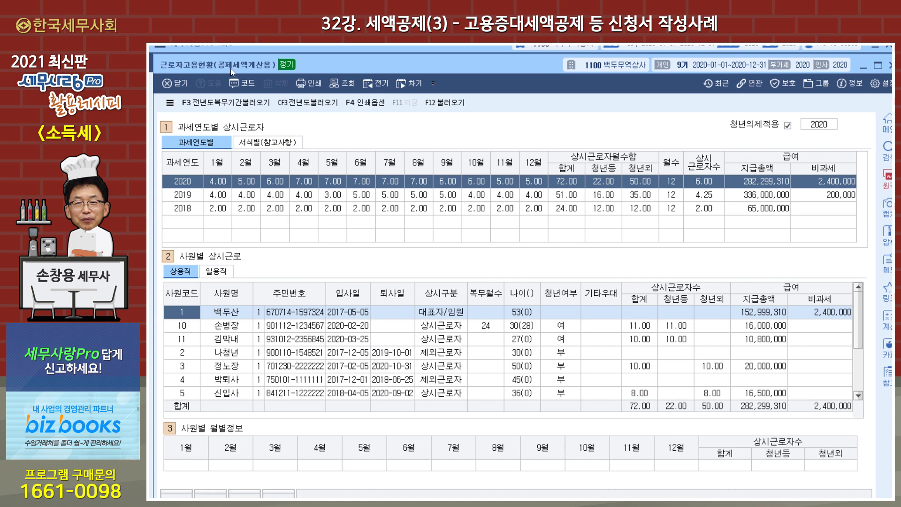
Open the previous year's (2019) 근로자고용현황 to view its regular employee counts, and close it.
drag(438, 66, 435, 59)
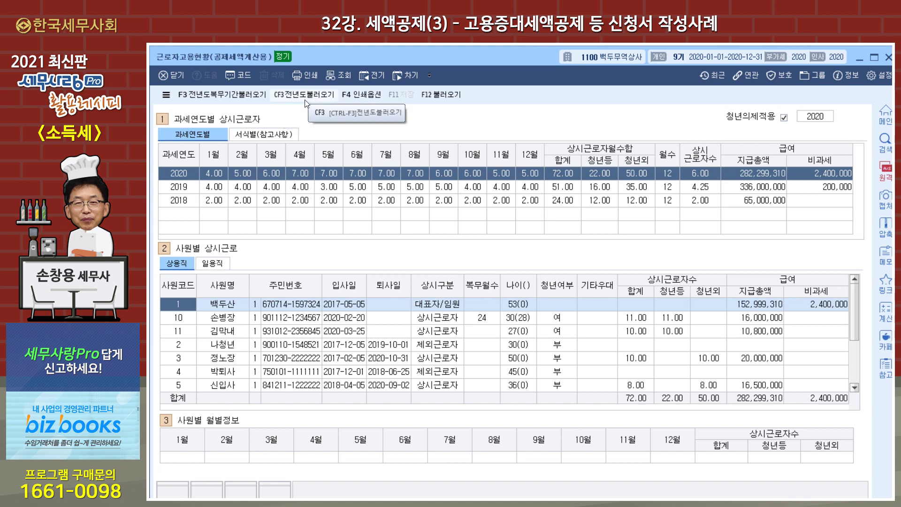
click(378, 78)
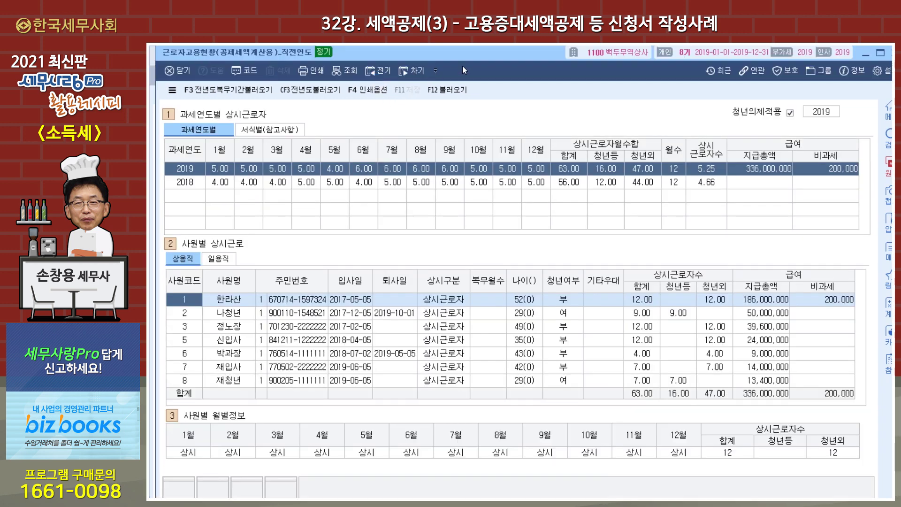
drag(468, 58, 467, 109)
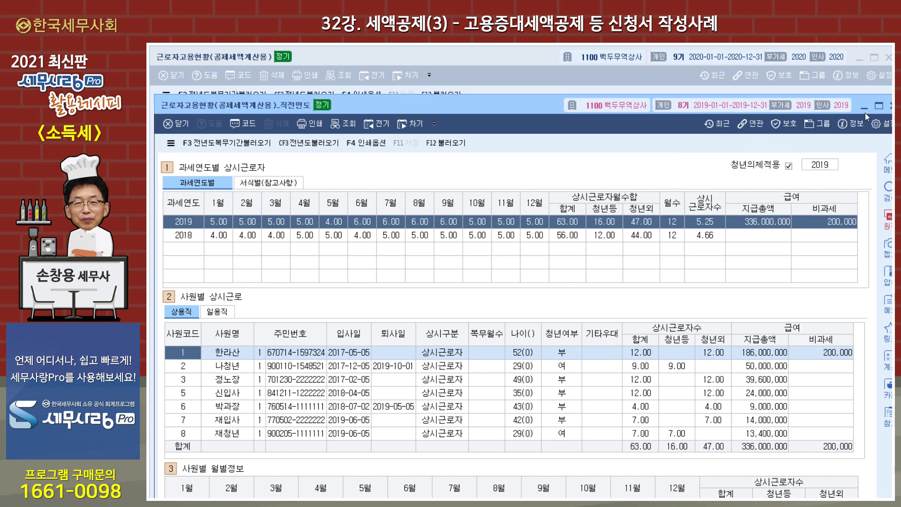
click(891, 108)
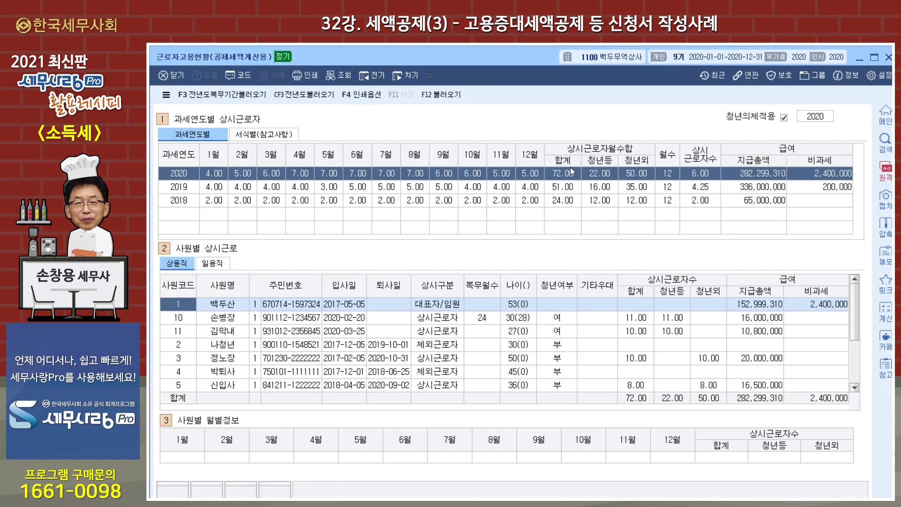
Load the employment data for periods 9, 8 and 7 (2020, 2019 and 2018) with all daily workers excluded.
click(437, 96)
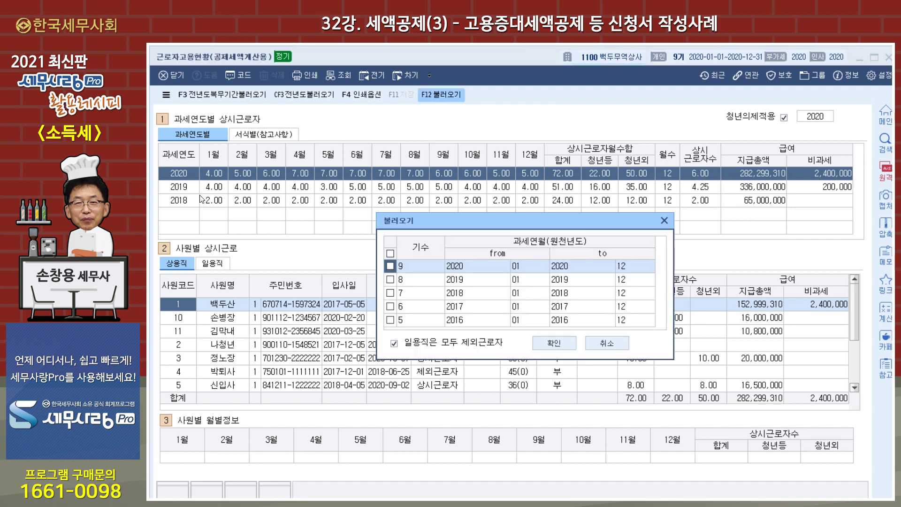
click(390, 266)
click(390, 280)
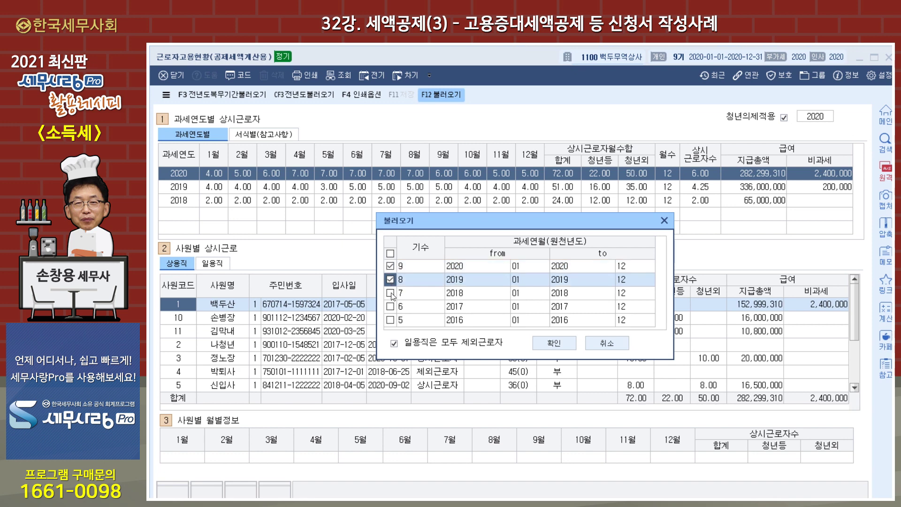
click(389, 292)
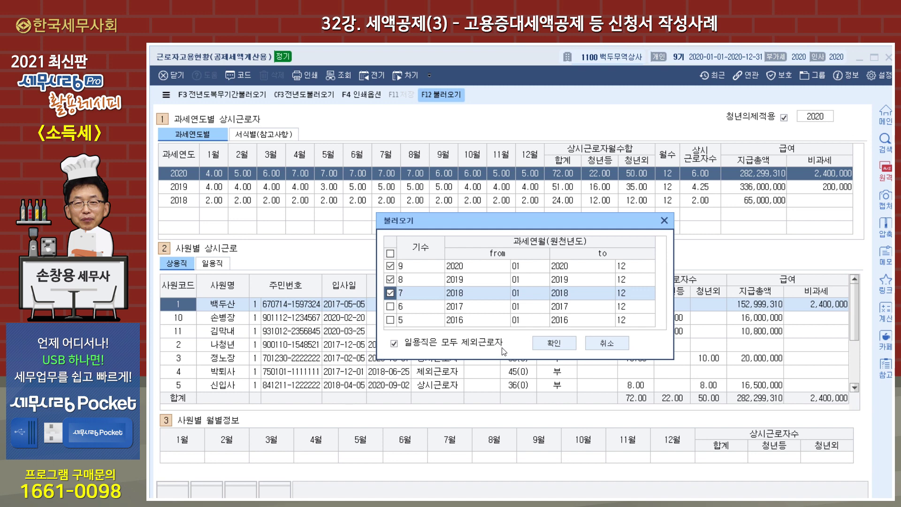
click(552, 348)
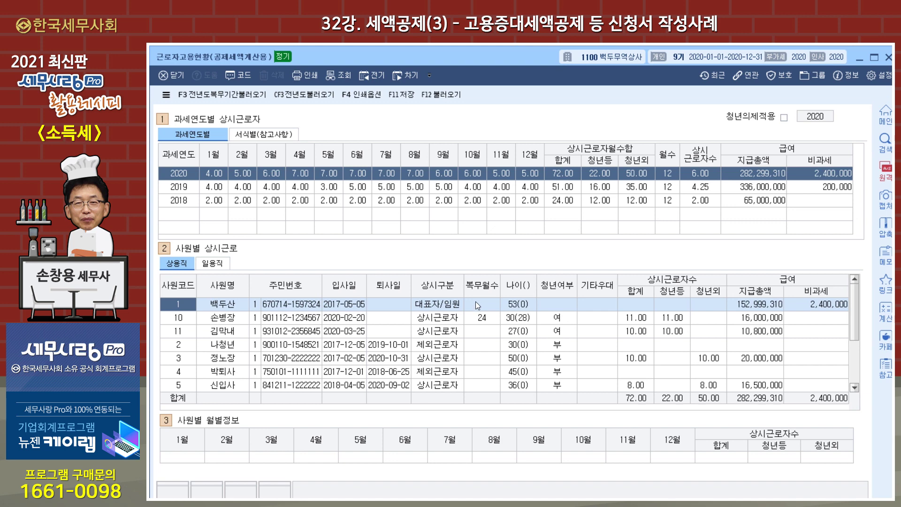
Check the representative setting (대표자 여부) of employee 1 in 사원등록 and return to 근로자고용현황.
key(Escape)
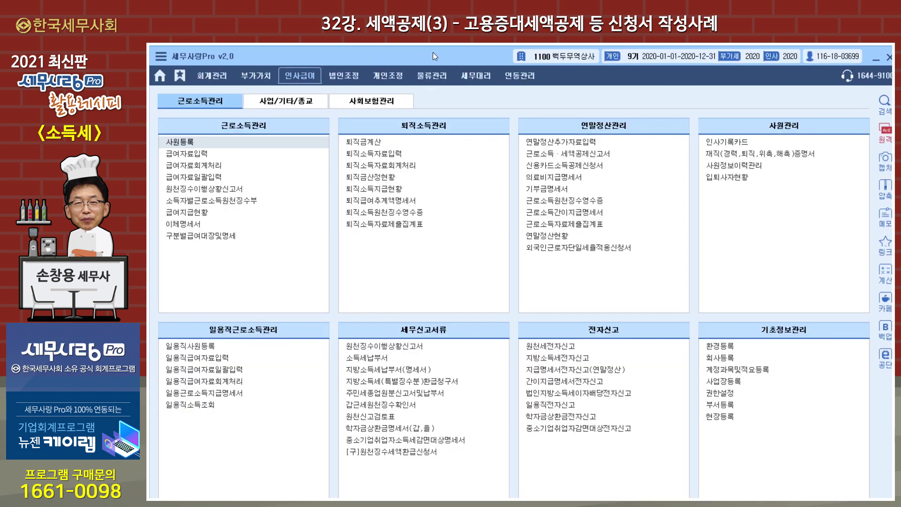
click(191, 143)
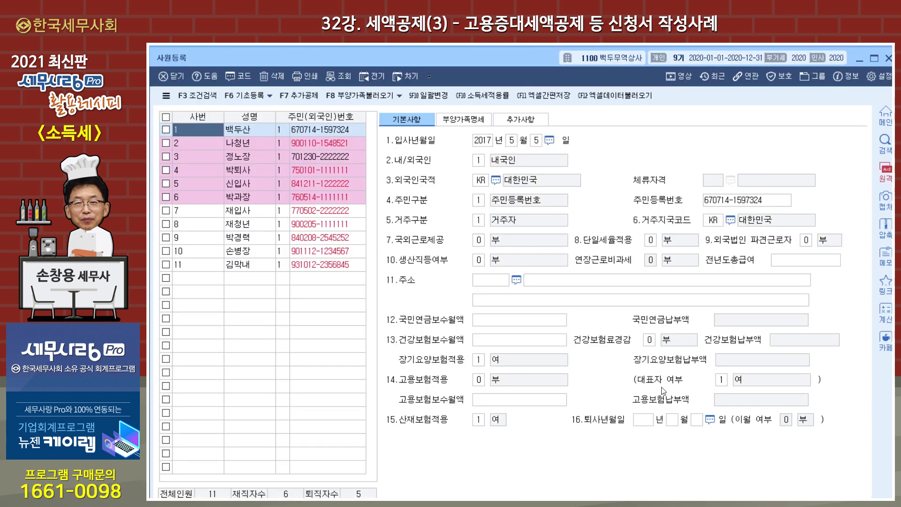
click(888, 58)
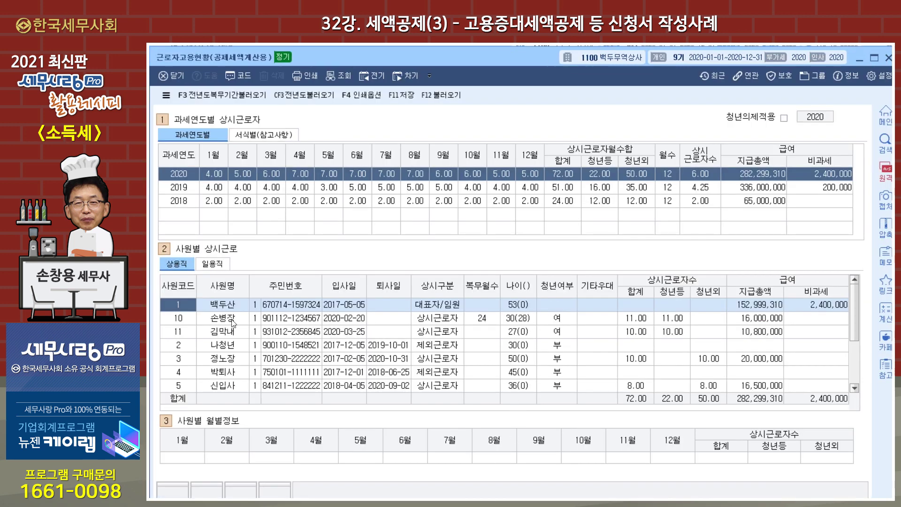
Examine the regular-worker classification and monthly information of employees 10, 2, 3 and 4 in 근로자고용현황.
click(231, 322)
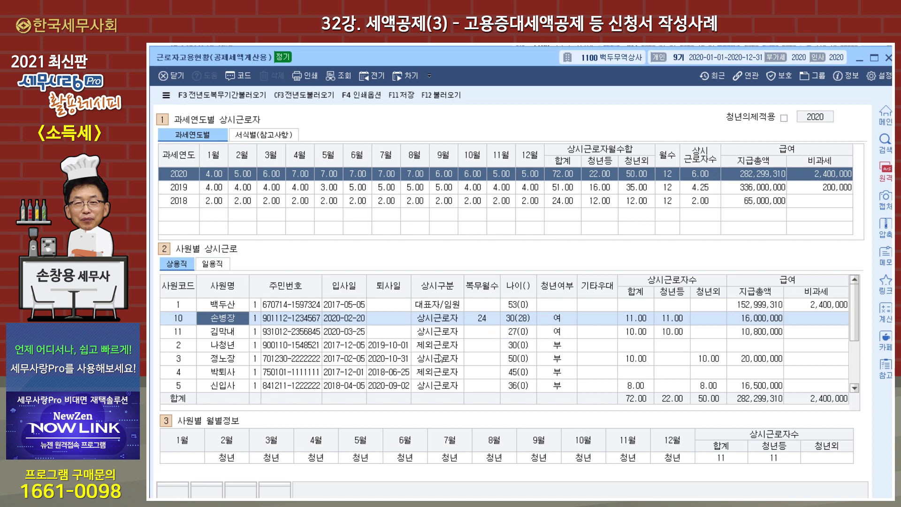
click(478, 350)
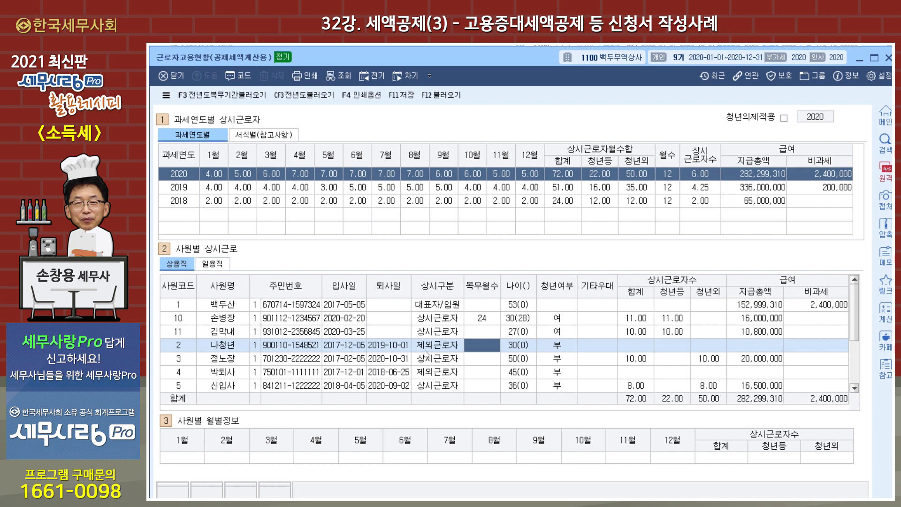
click(479, 364)
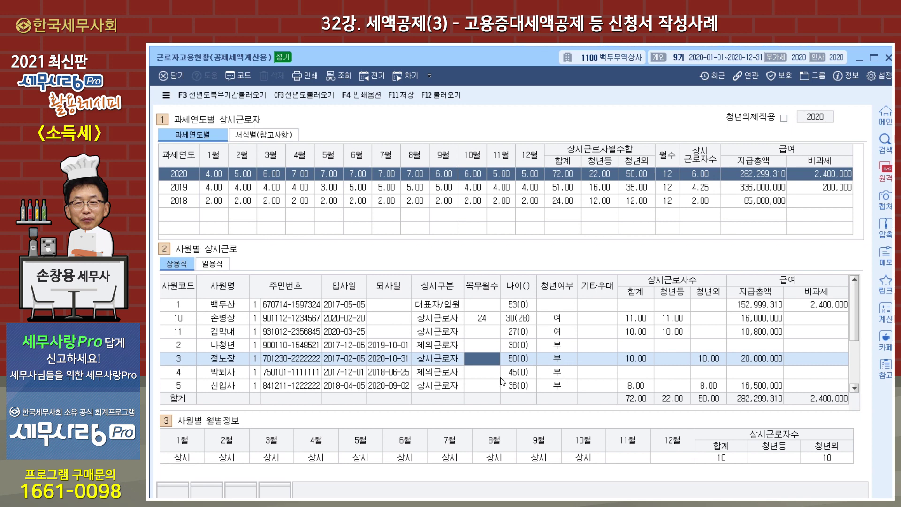
click(230, 375)
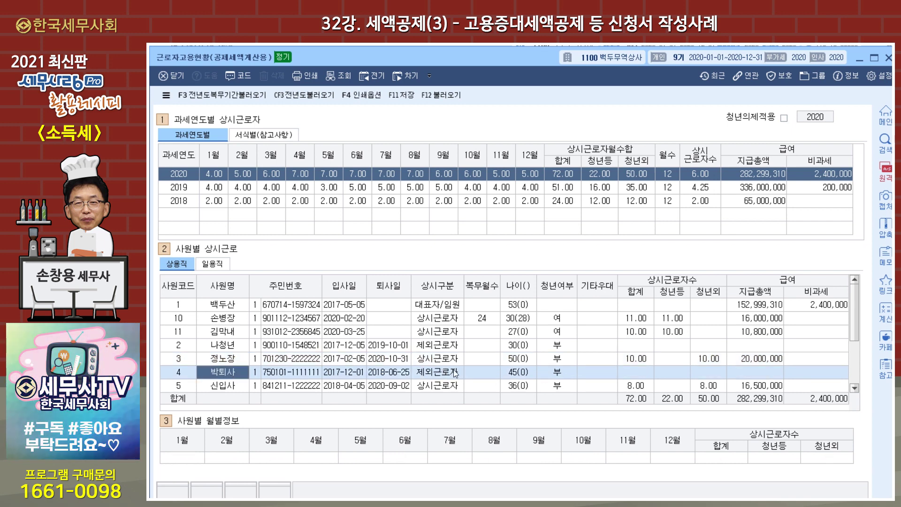
Examine the 2020 regular-worker classification and monthly information of employees 5, 6, 7 and 8.
scroll(453, 370, down, 1)
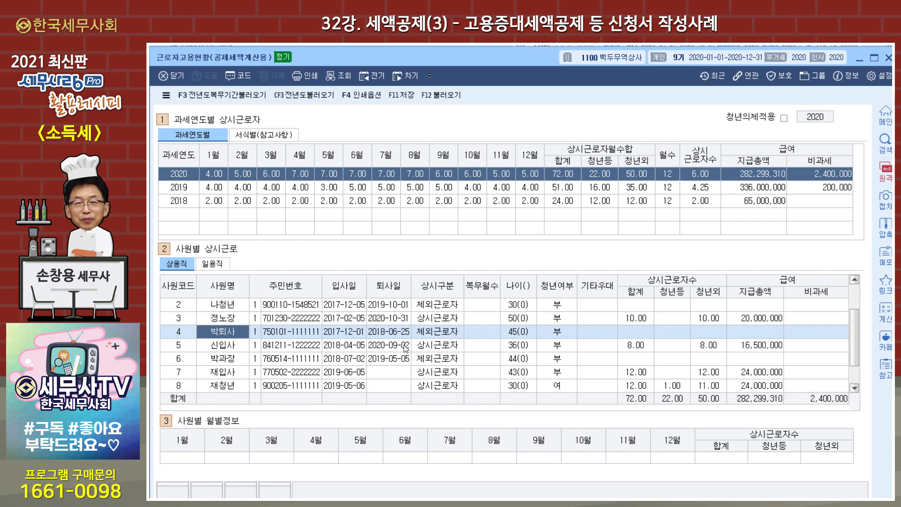
click(229, 346)
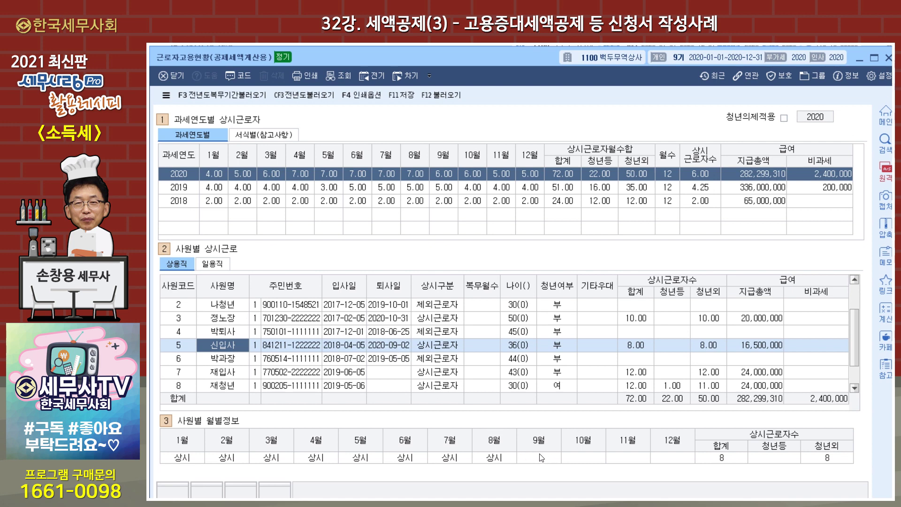
double_click(442, 361)
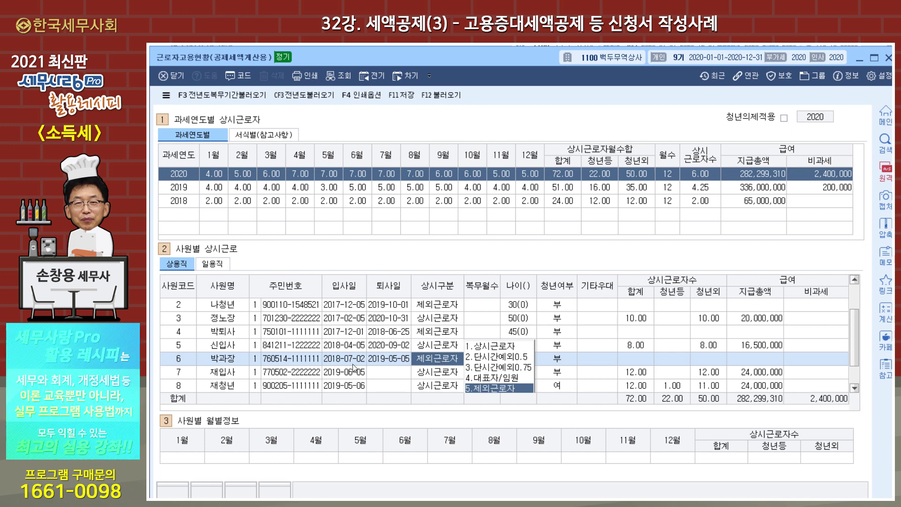
click(382, 375)
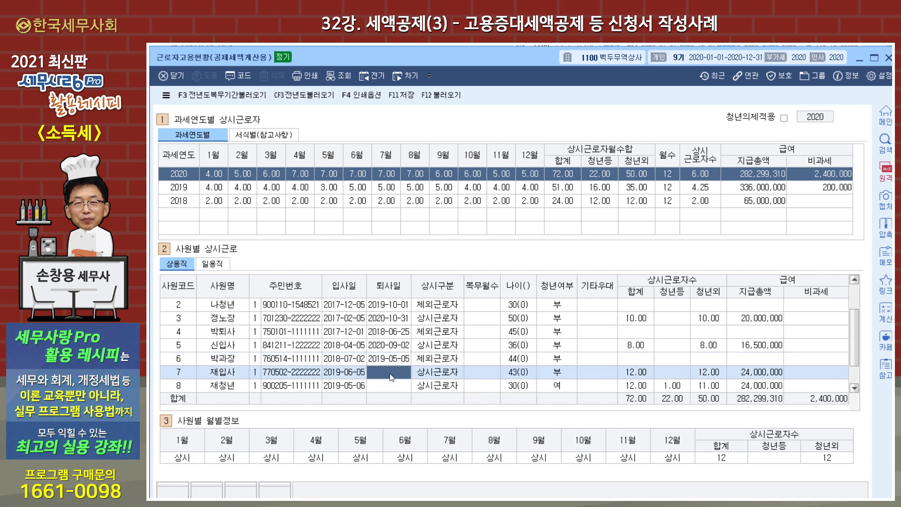
scroll(392, 376, down, 1)
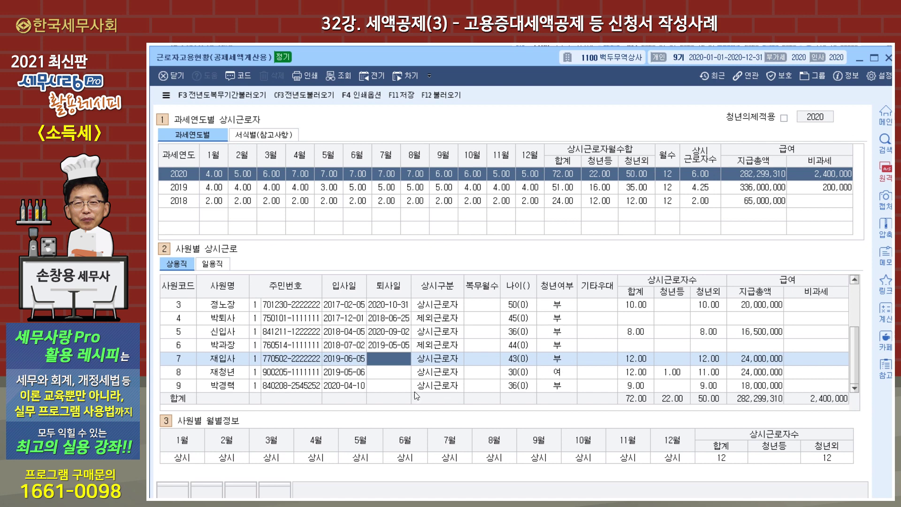
click(233, 374)
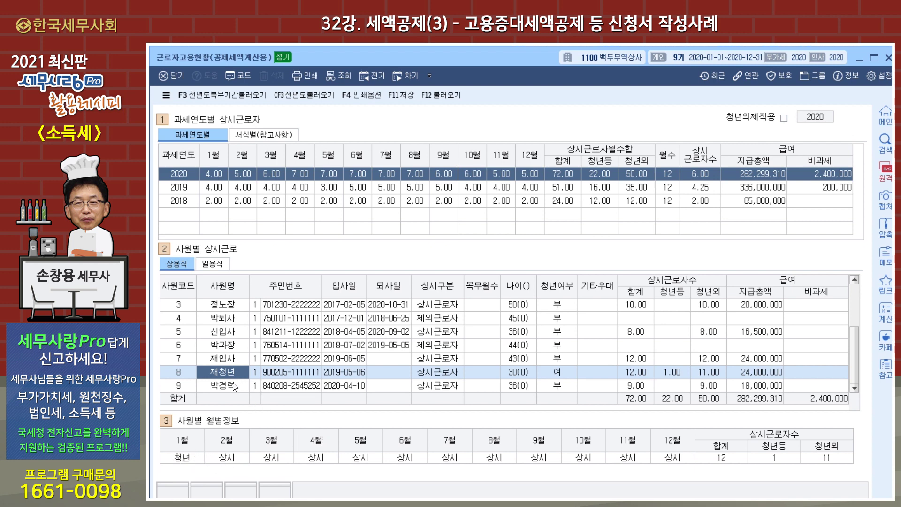
Set the 기타우대 of employee 9 to 2.경력단절 in the 2020 employee list.
click(291, 387)
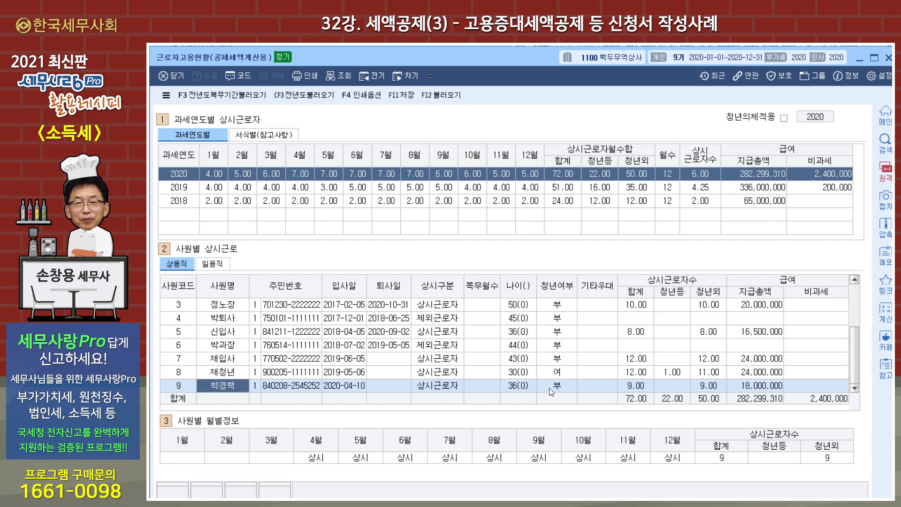
click(603, 388)
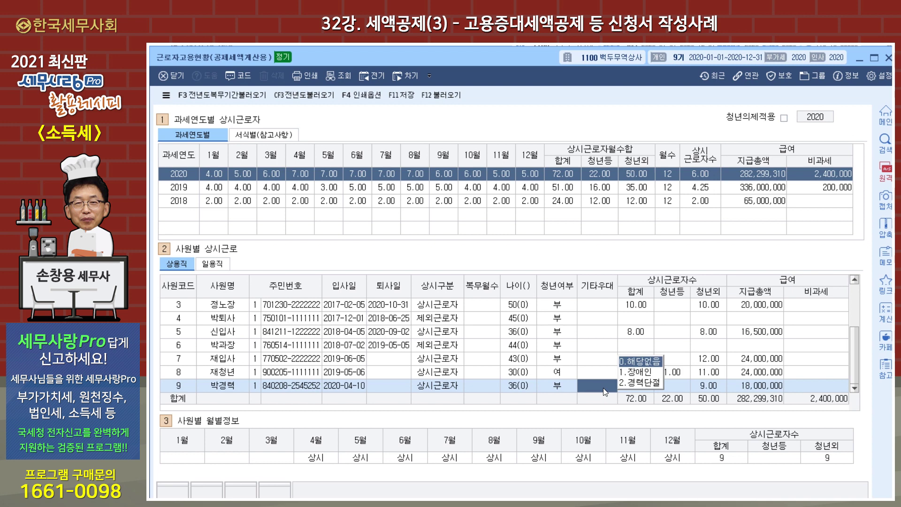
click(633, 382)
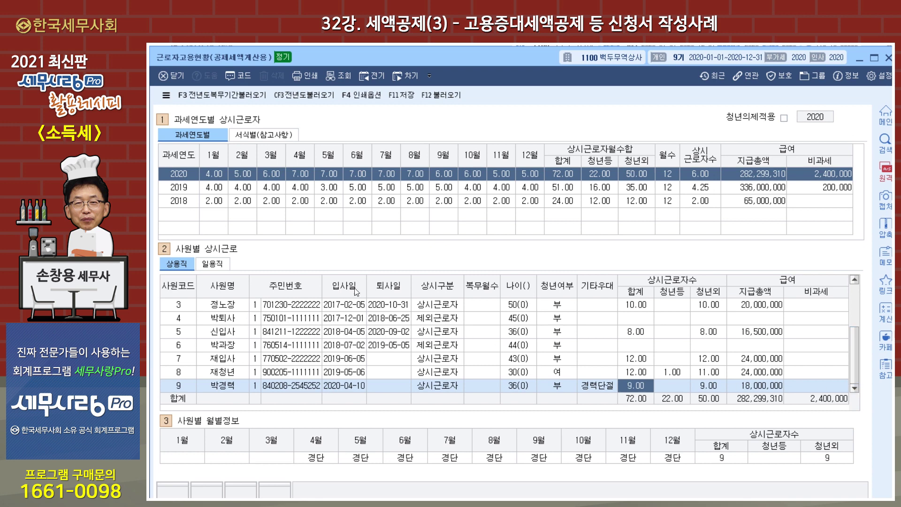
Review the 2019 records, including the monthly information of employees 3 and 8, and the 2018 employee list.
click(188, 189)
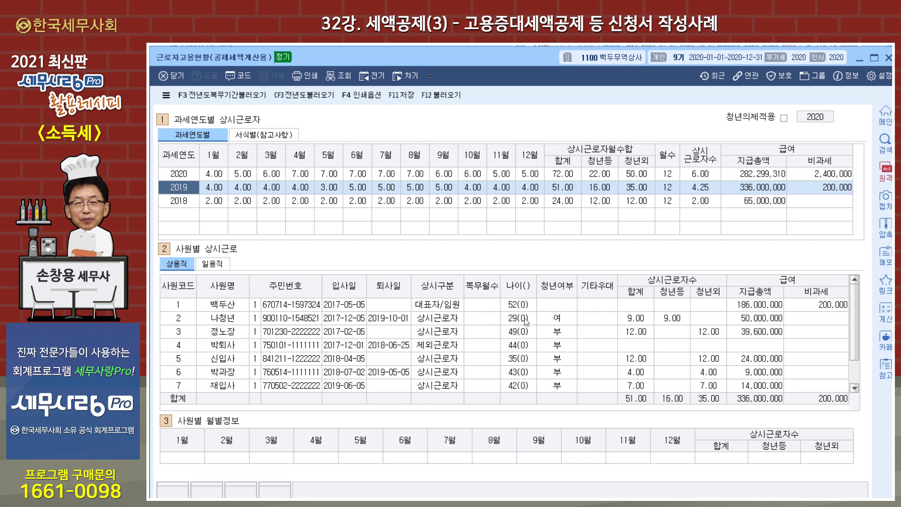
click(553, 334)
scroll(555, 344, down, 1)
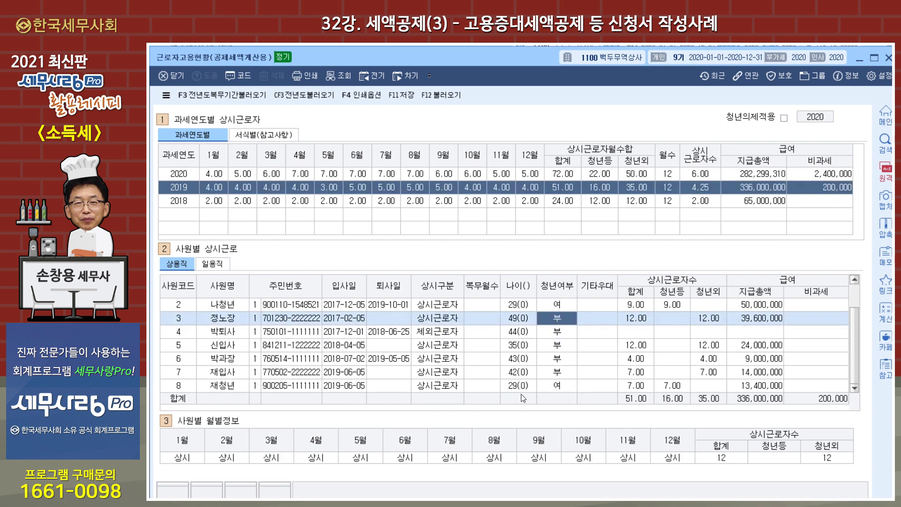
click(544, 386)
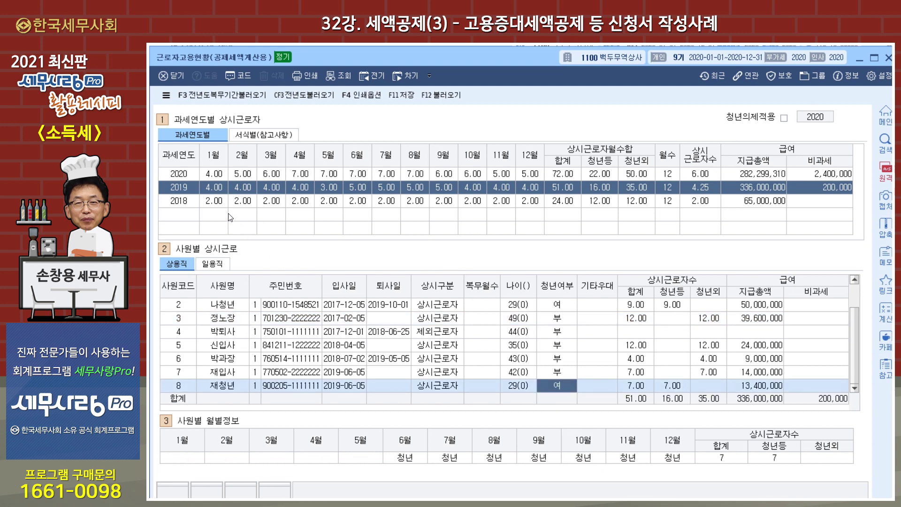
click(223, 202)
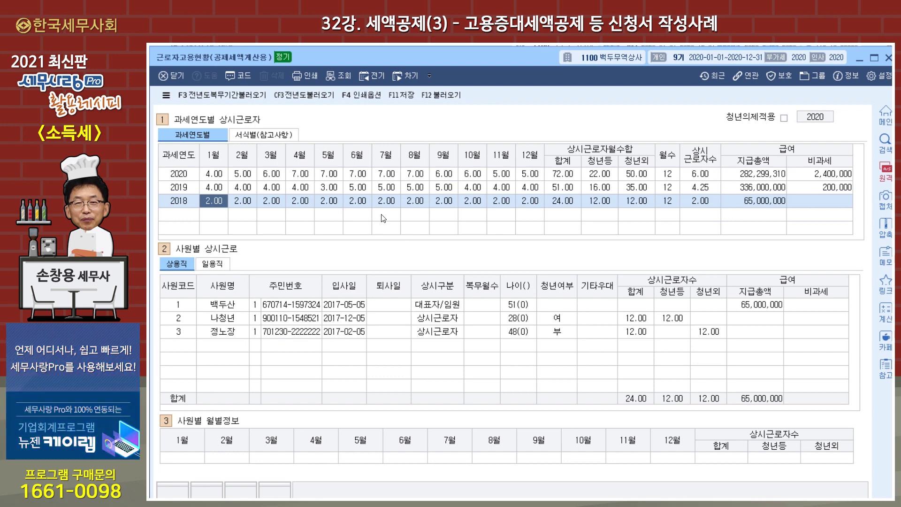
Examine the regular, youth and non-youth worker counts for 고용증대기업 세액공제 in the 서식별(참고사항) view.
click(274, 134)
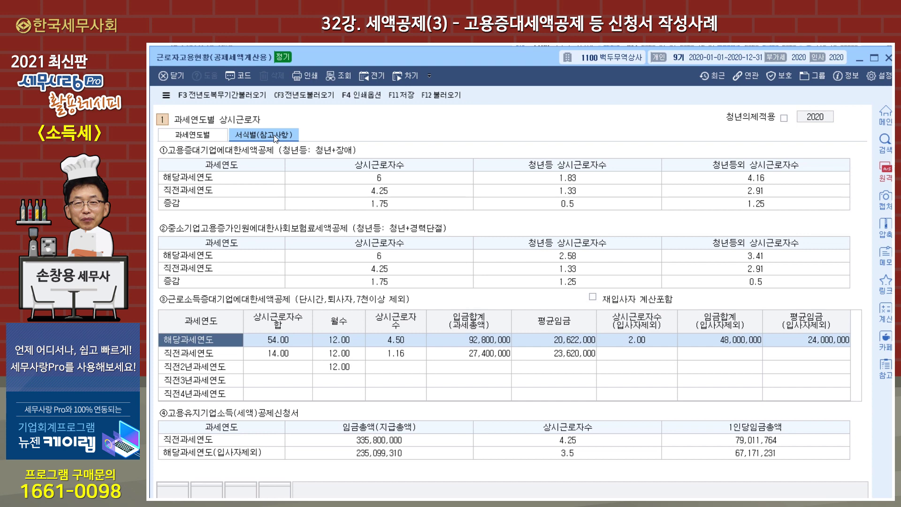
click(396, 181)
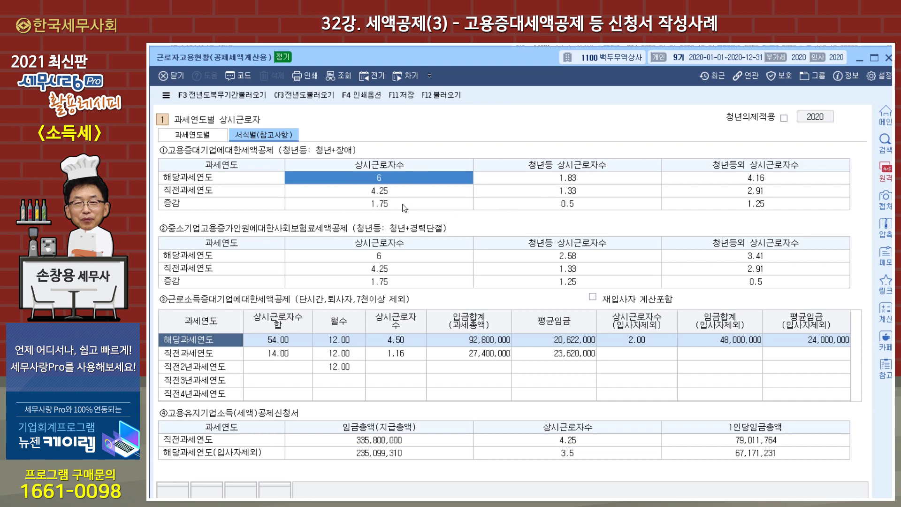
click(582, 182)
click(584, 190)
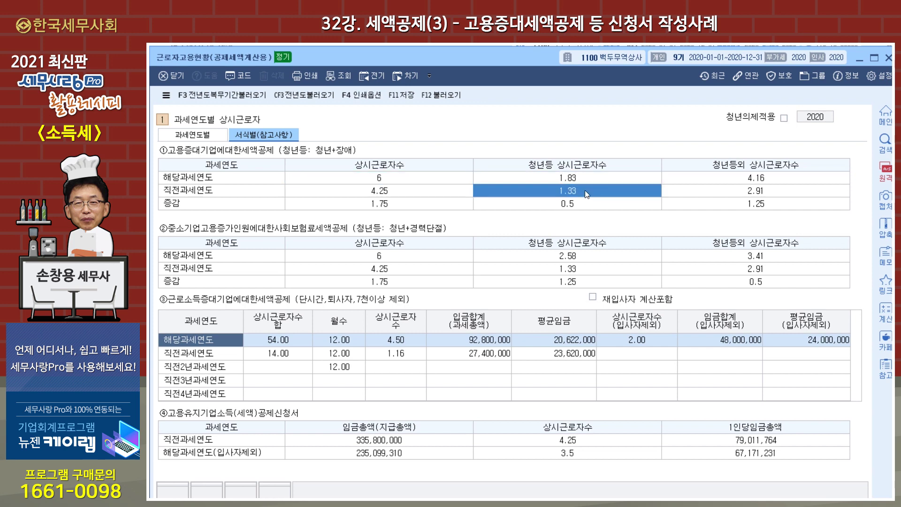
click(777, 183)
click(775, 190)
click(772, 205)
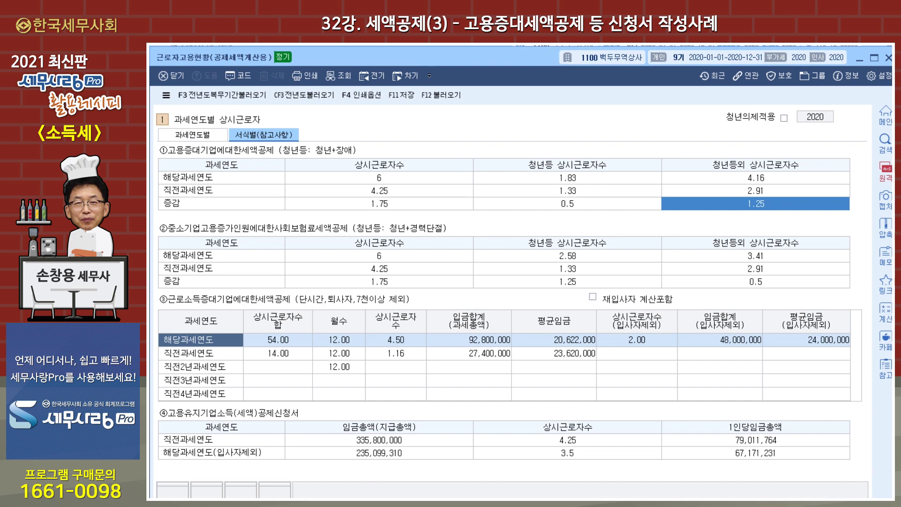
Close 근로자고용현황 and open 고용증대기업에대한공제세액계산서 from 개인조정 in a maximized window.
click(886, 56)
click(494, 327)
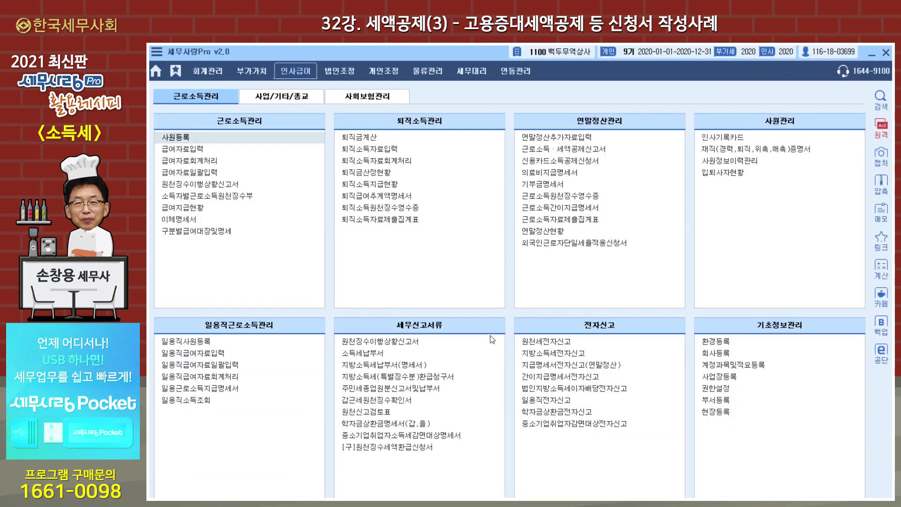
click(392, 72)
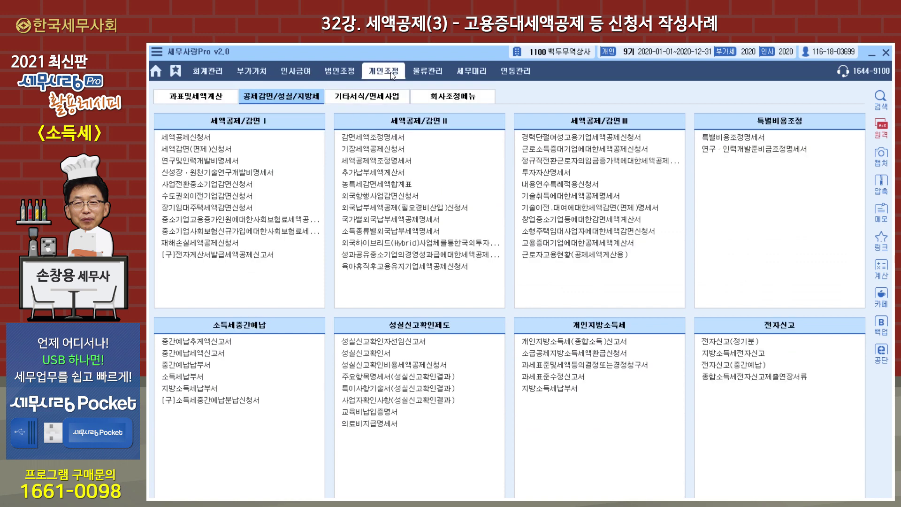
click(561, 243)
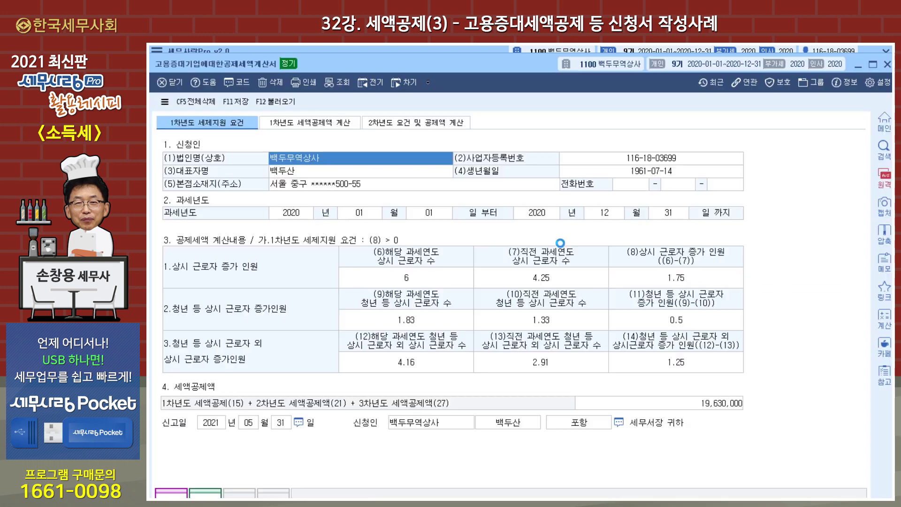
double_click(485, 67)
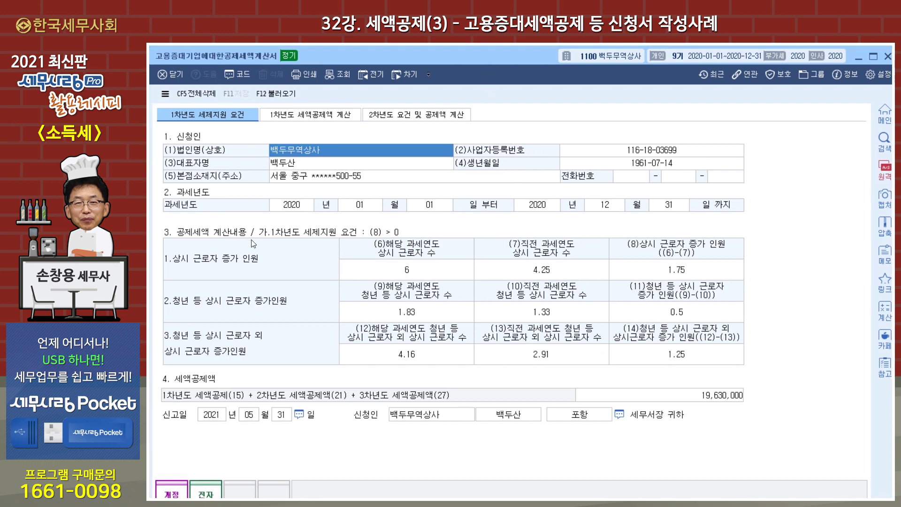
Examine the total, youth and non-youth worker increases from fields (6) to (14) of the 1차년도 세제지원 요건.
click(412, 270)
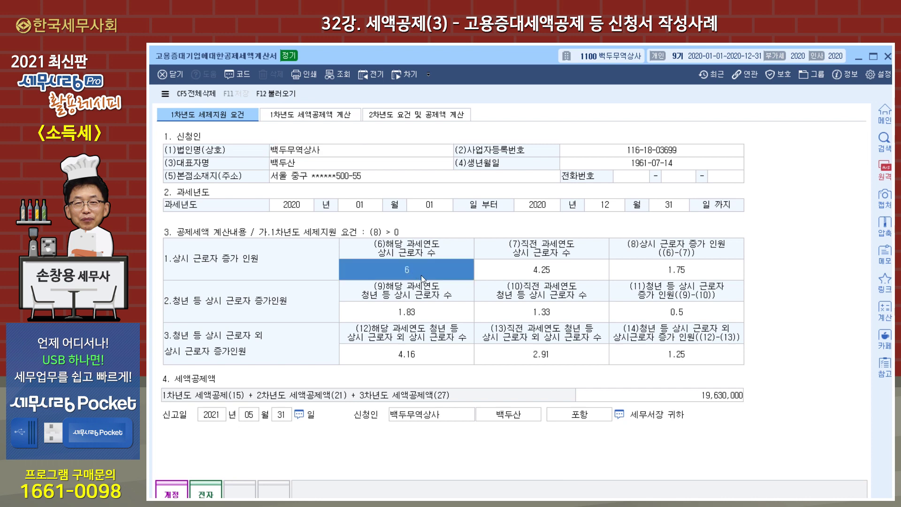
click(558, 273)
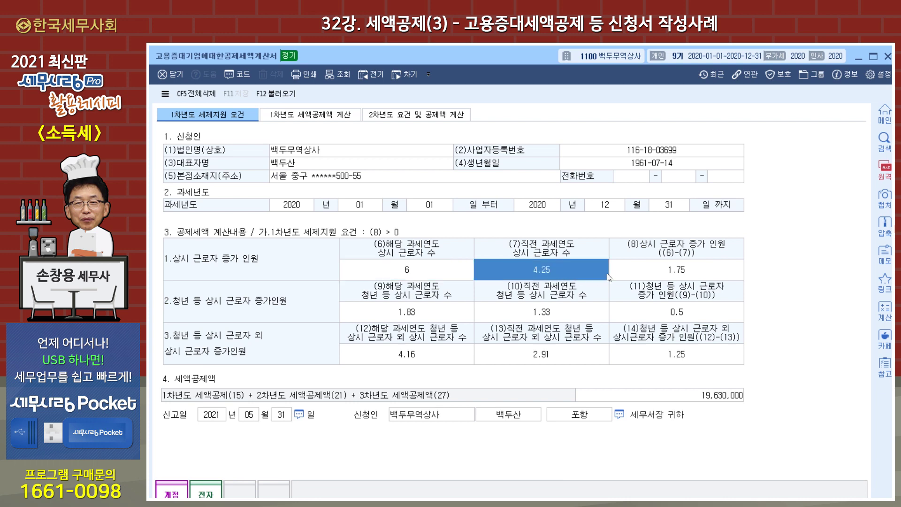
click(683, 275)
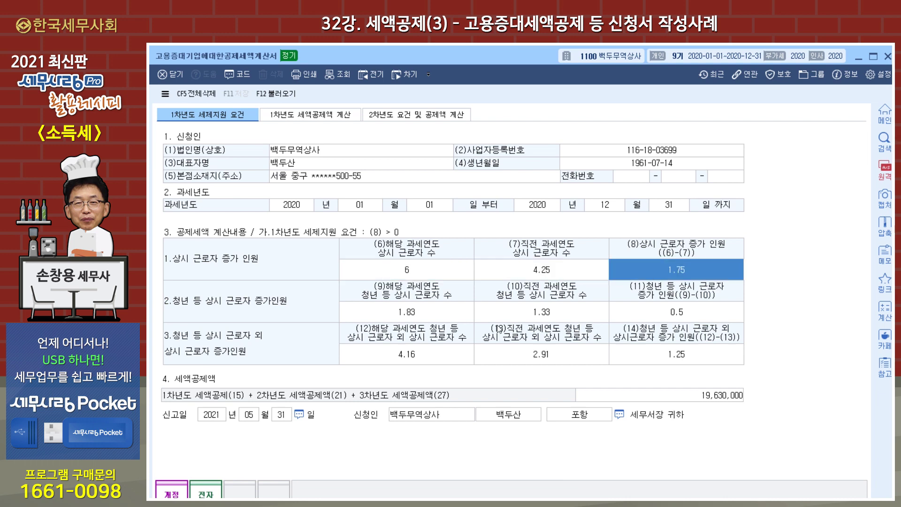
click(428, 318)
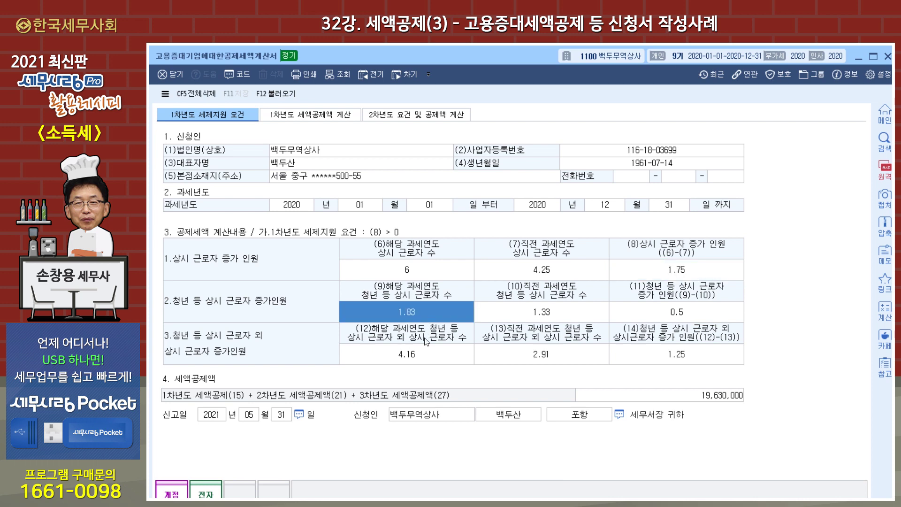
click(425, 355)
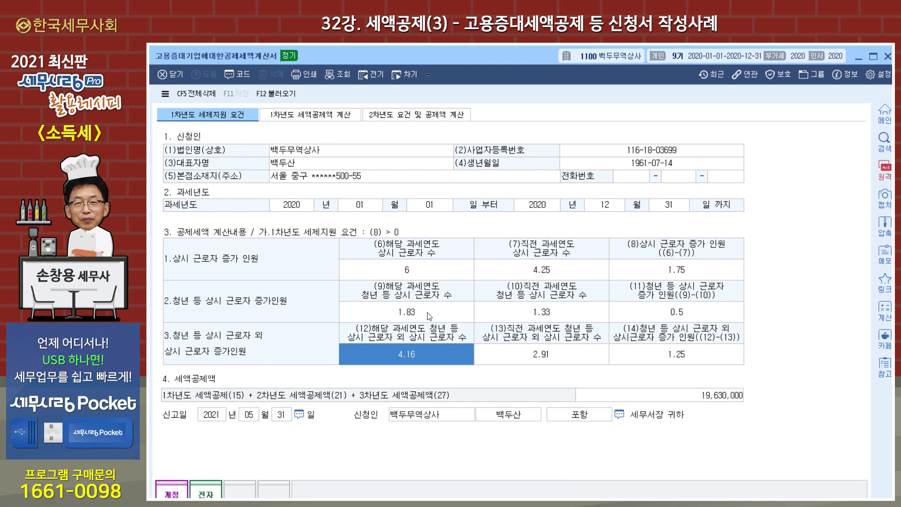
click(443, 317)
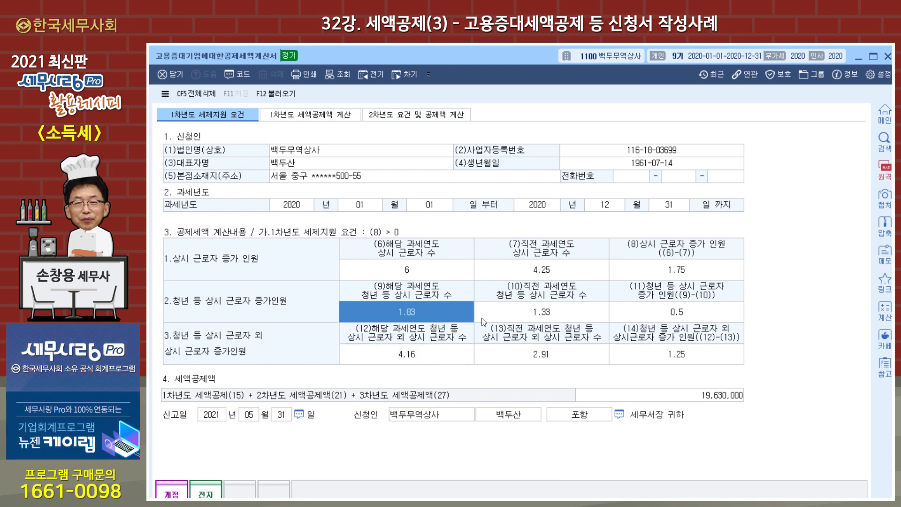
click(565, 317)
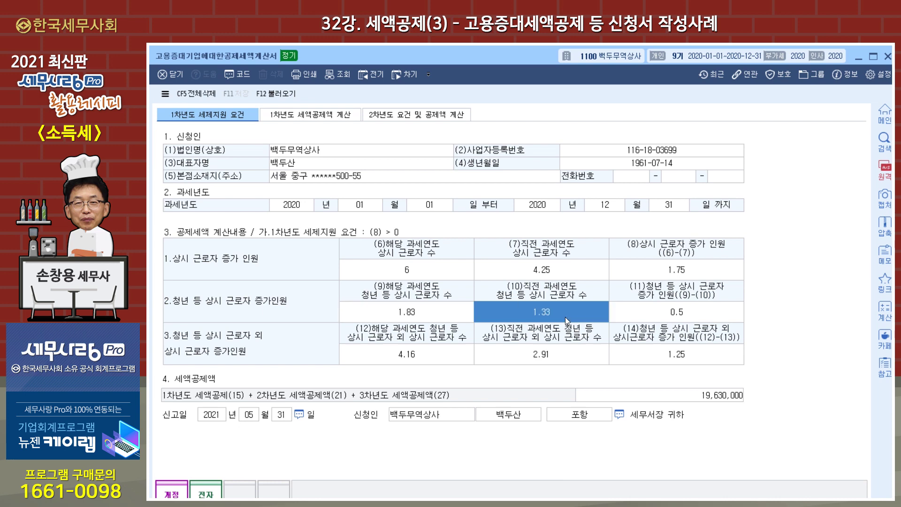
click(682, 313)
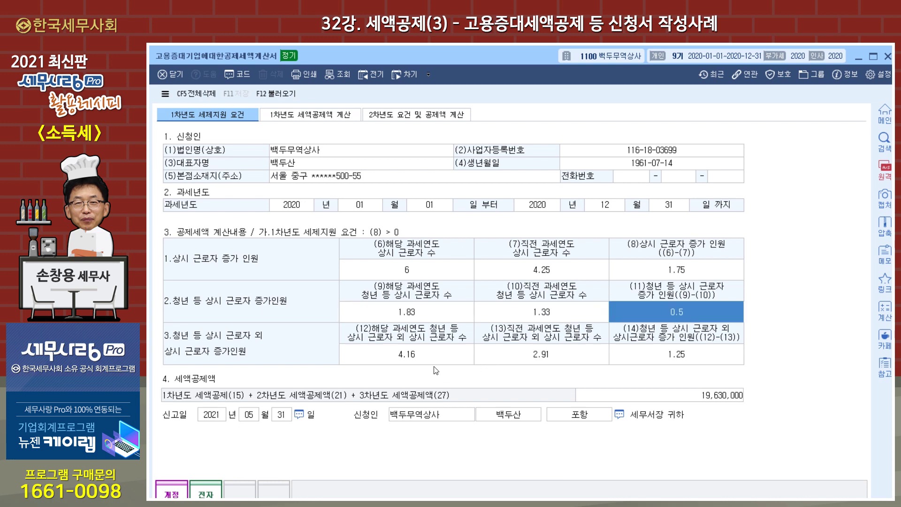
click(438, 363)
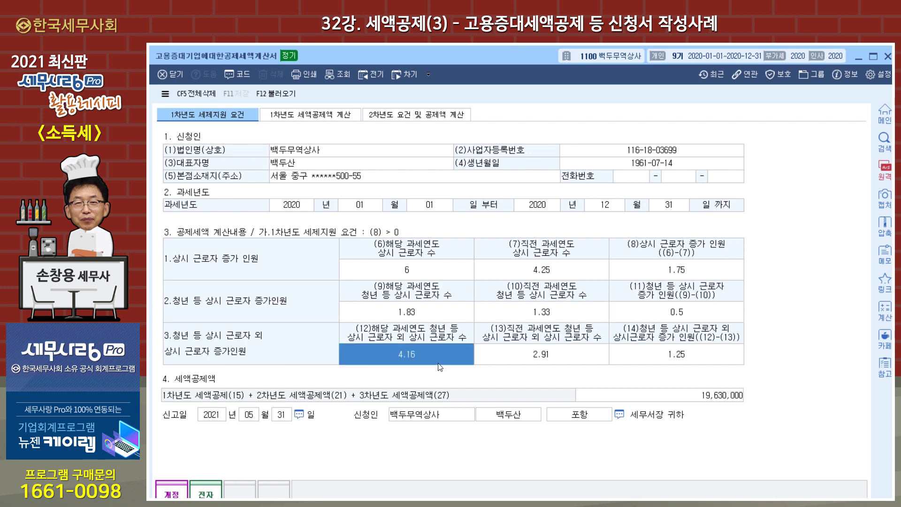
click(559, 365)
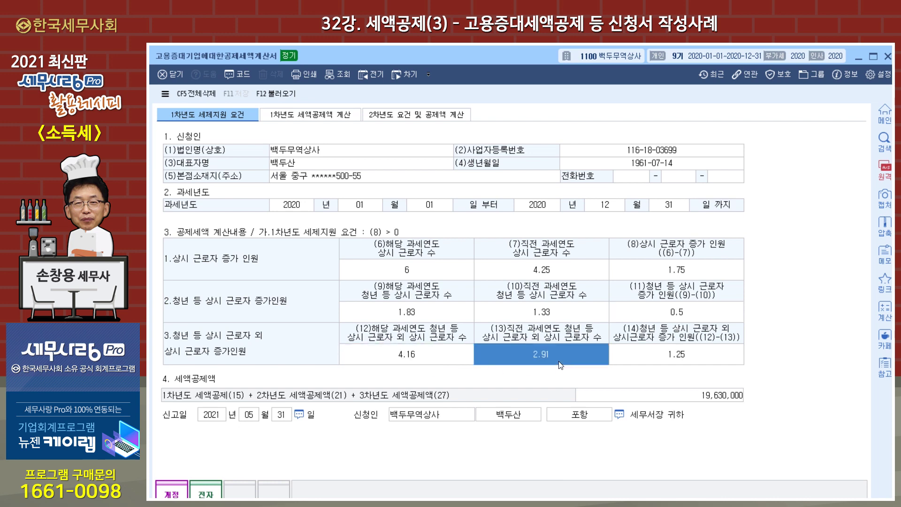
click(691, 358)
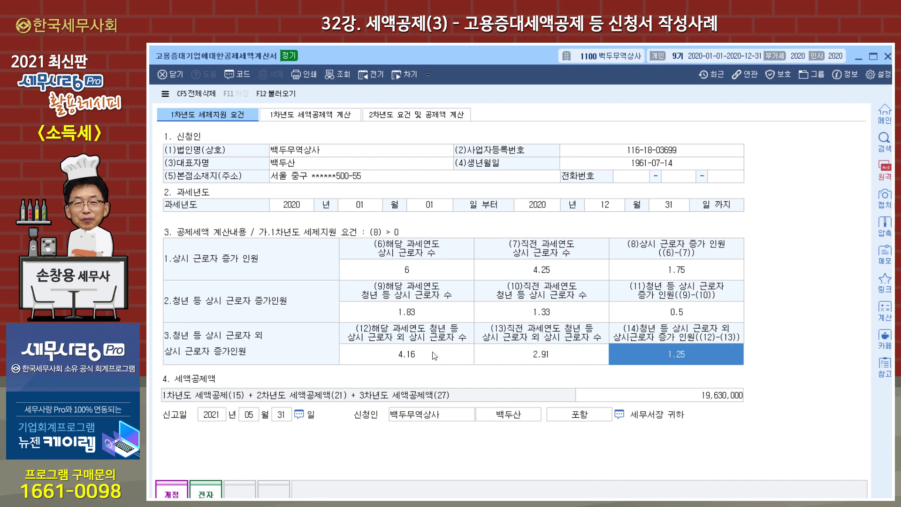
Review the 1차년도 세액공제액 계산 for youth and non-youth workers and the 2차년도 요건 및 공제액 계산.
click(327, 119)
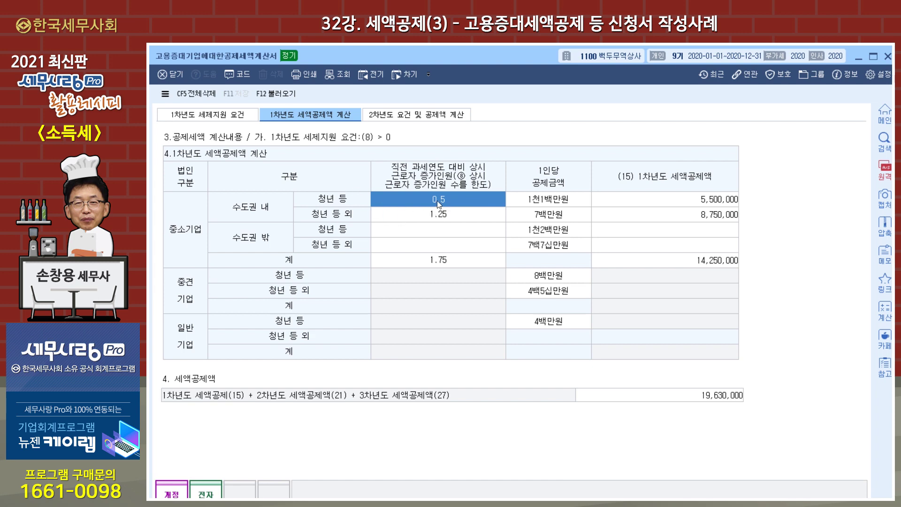
click(449, 219)
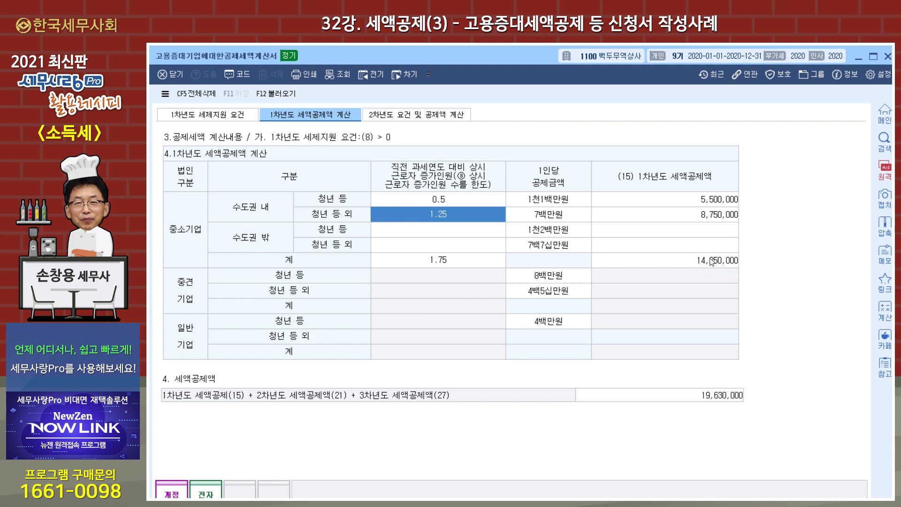
click(394, 118)
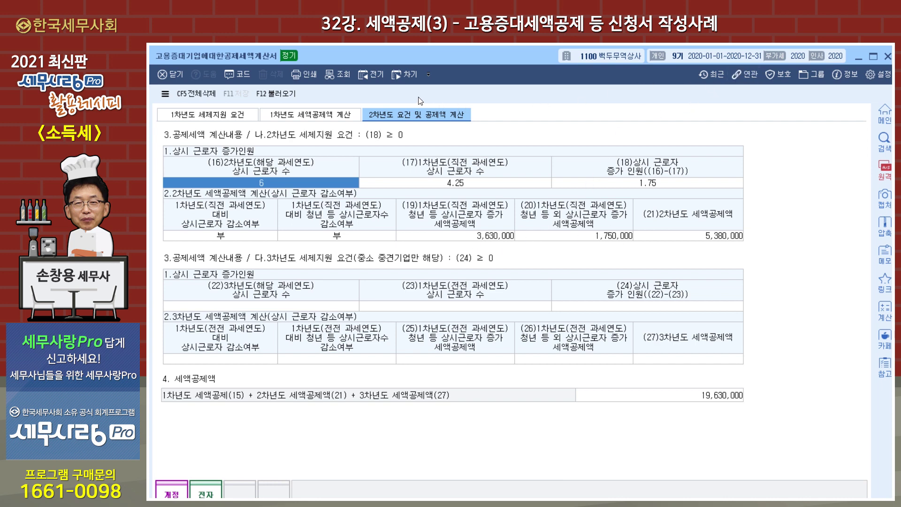
Review the 1차년도 세액공제액 계산 in the prior-year 고용증대기업에대한공제세액계산서, and close both years' forms.
click(371, 79)
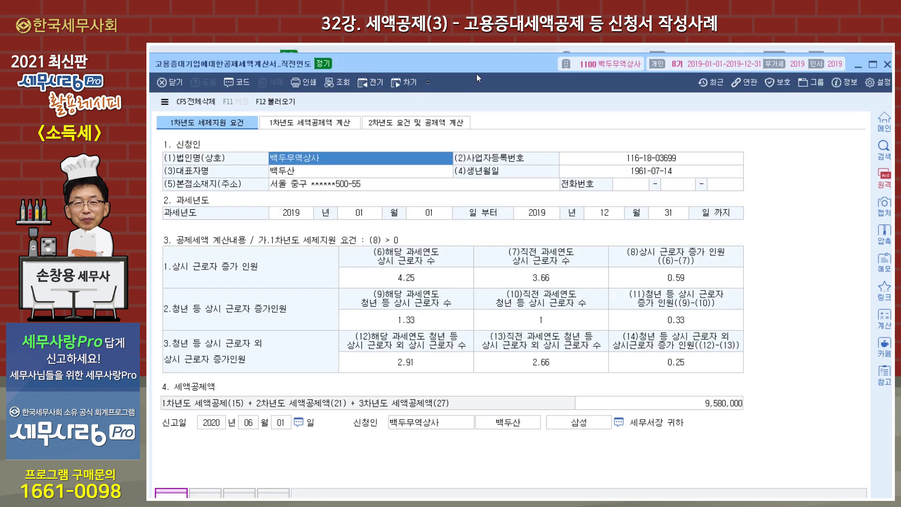
click(325, 137)
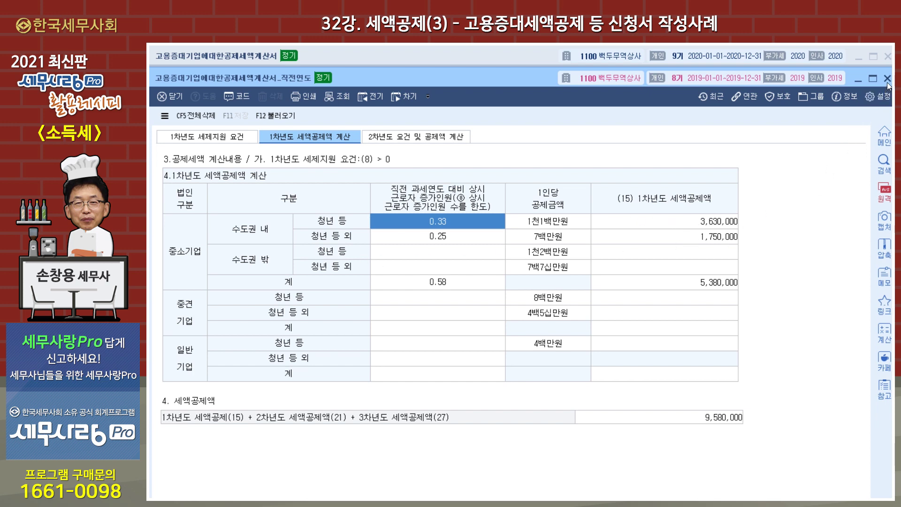
click(518, 60)
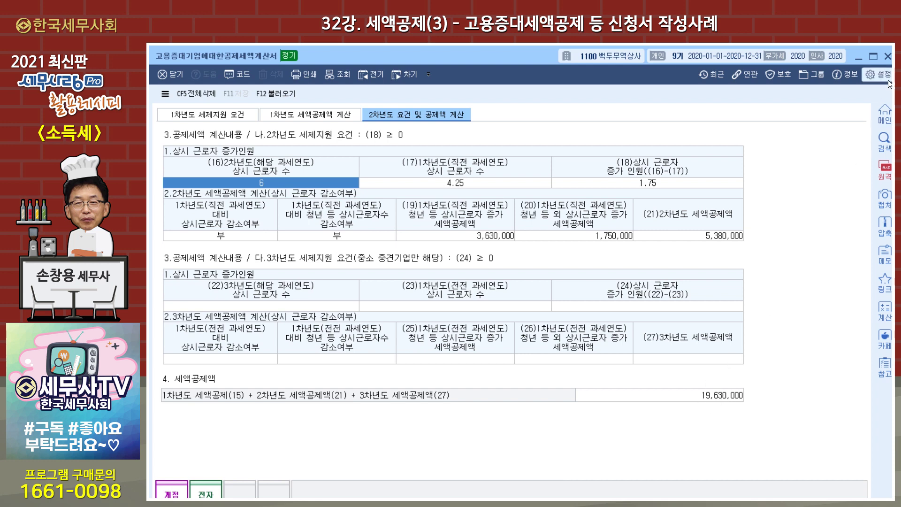
click(888, 56)
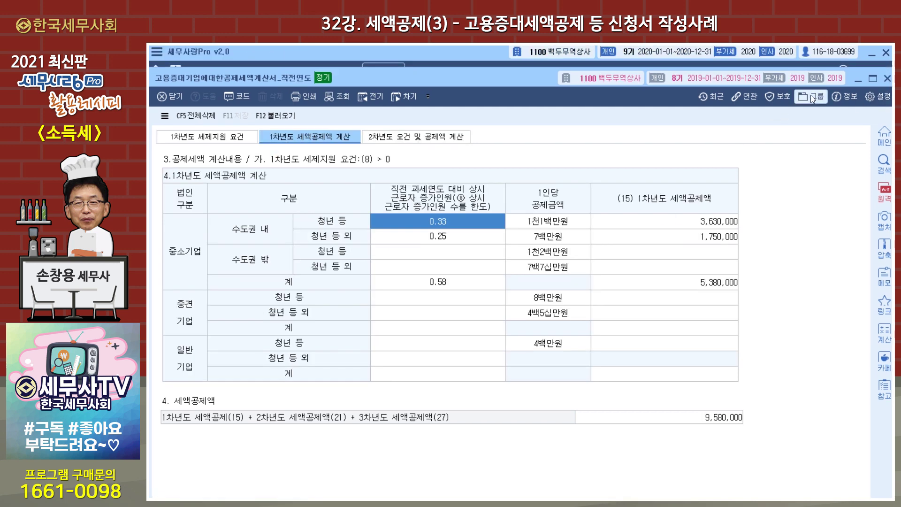
click(886, 78)
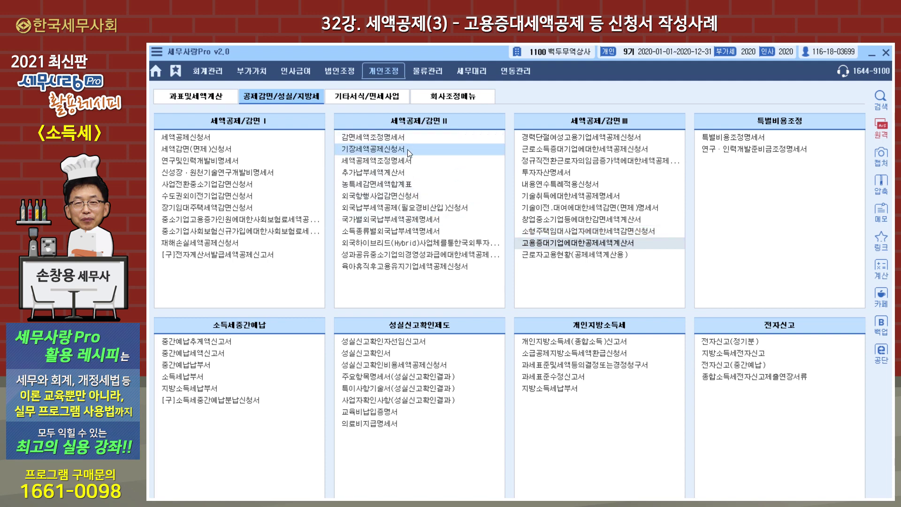
Load the data from each form into 세액공제액조정명세서 and check the 고용을 증대시킨 기업에 대한 세액공제 row.
click(394, 161)
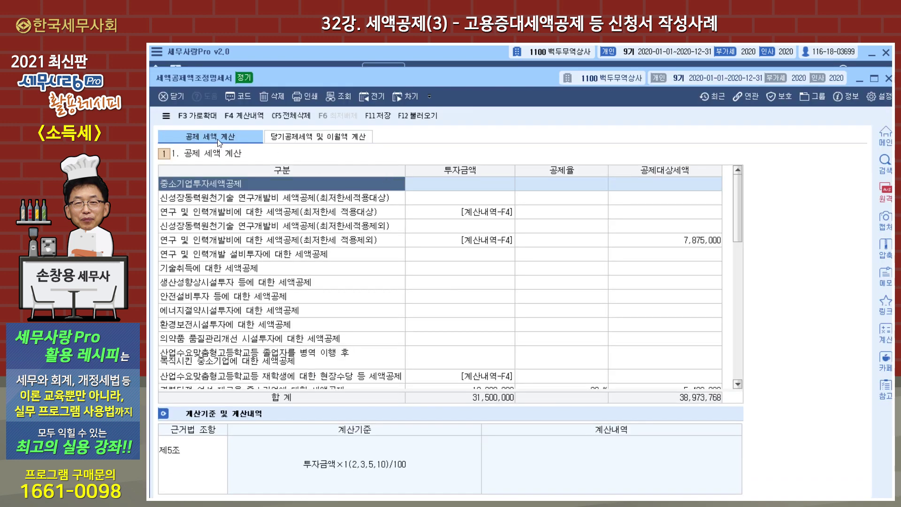
click(421, 115)
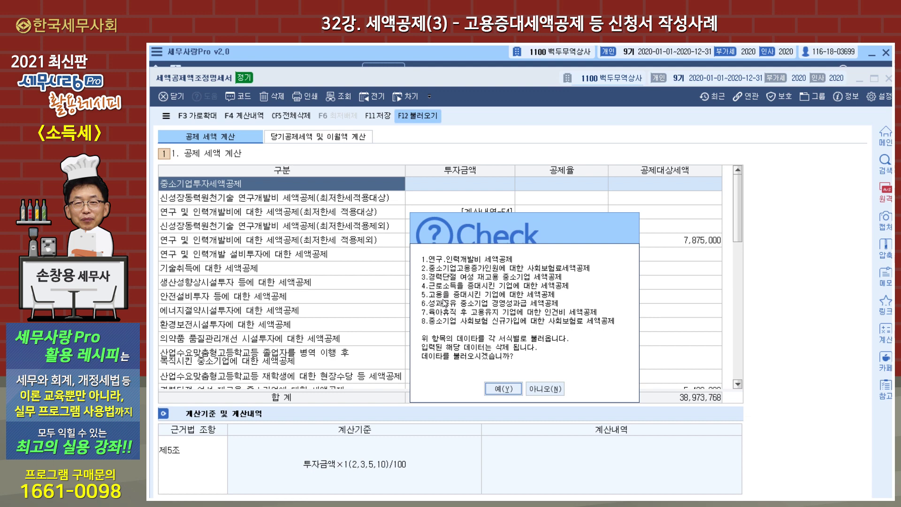
click(499, 389)
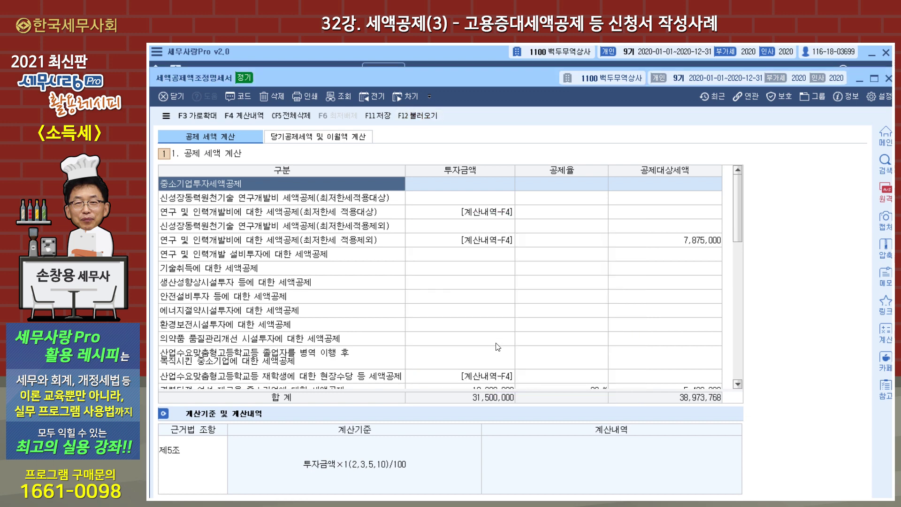
drag(736, 216, 733, 348)
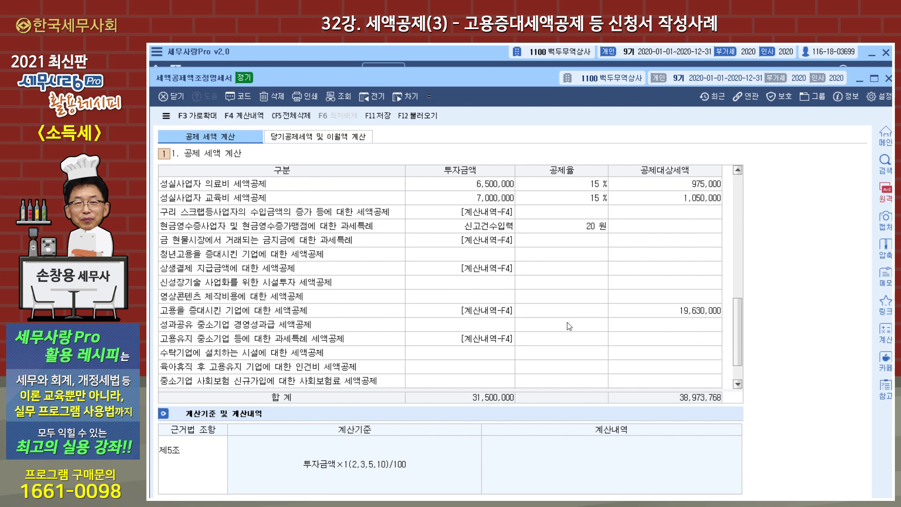
click(688, 314)
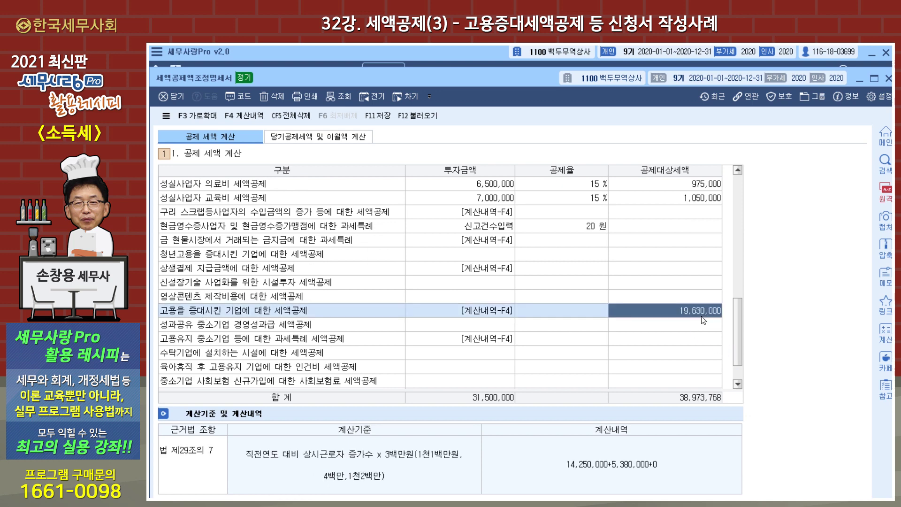
Check the 고용을 증대시킨 기업 entry in 당기공제세액 및 이월액 계산, and close 세액공제액조정명세서 with its changes saved.
click(306, 140)
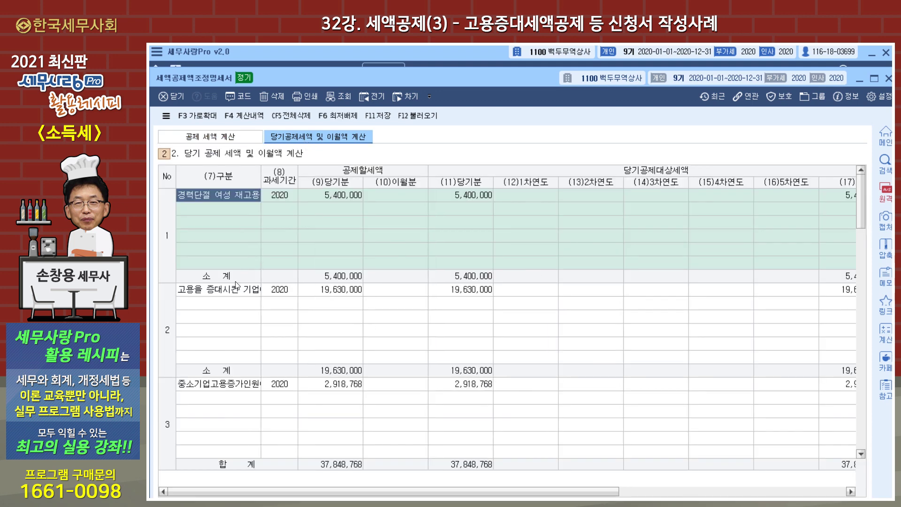
click(225, 291)
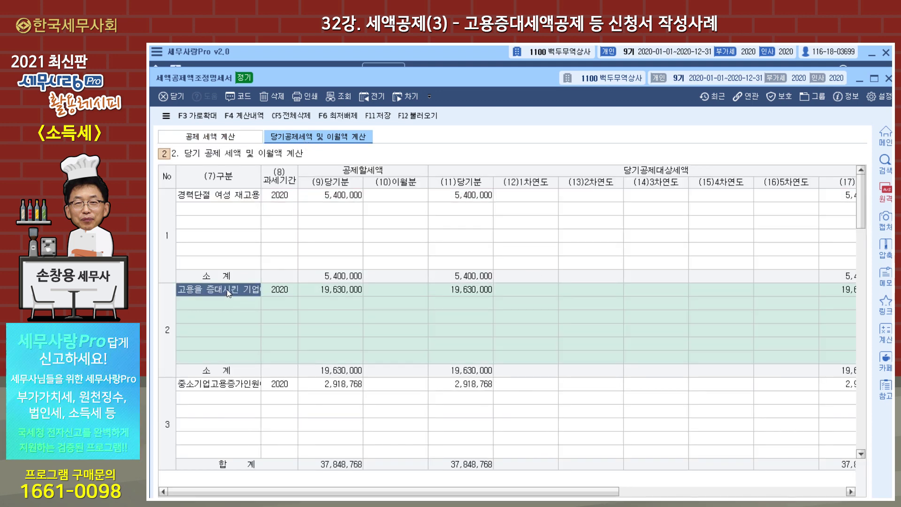
double_click(226, 289)
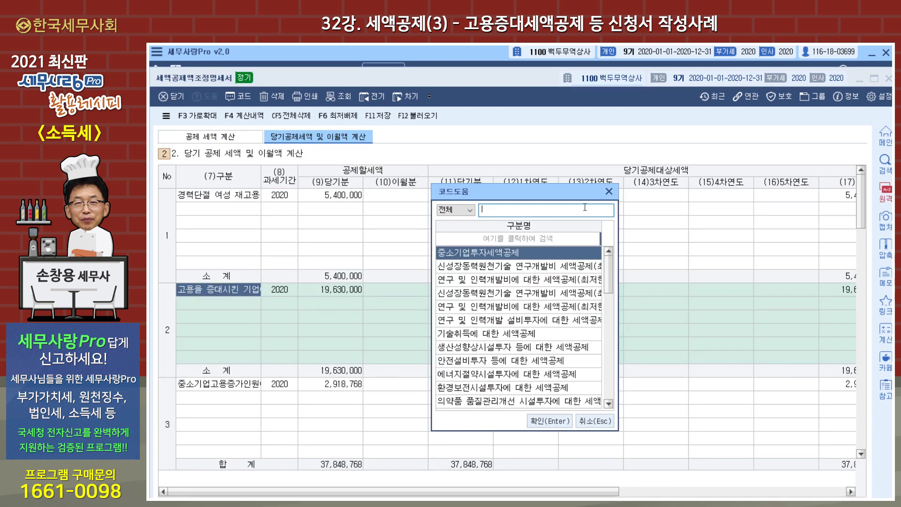
click(609, 192)
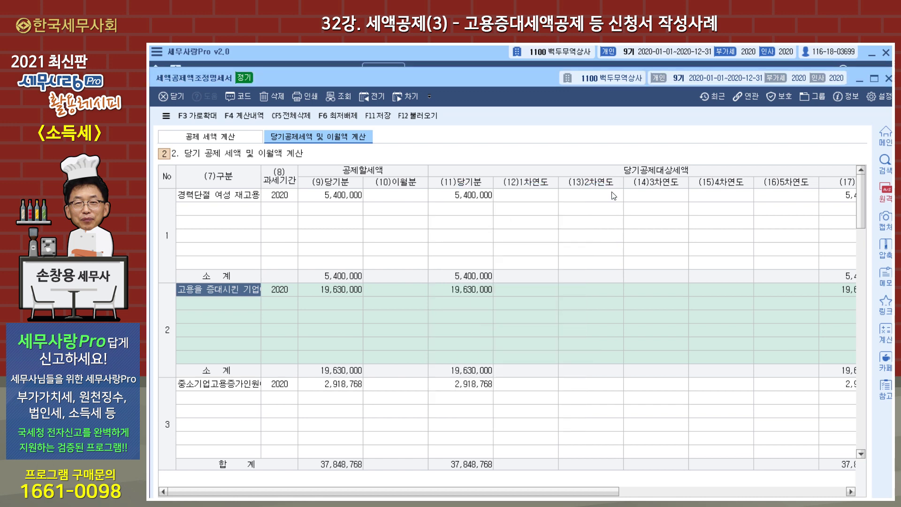
click(278, 291)
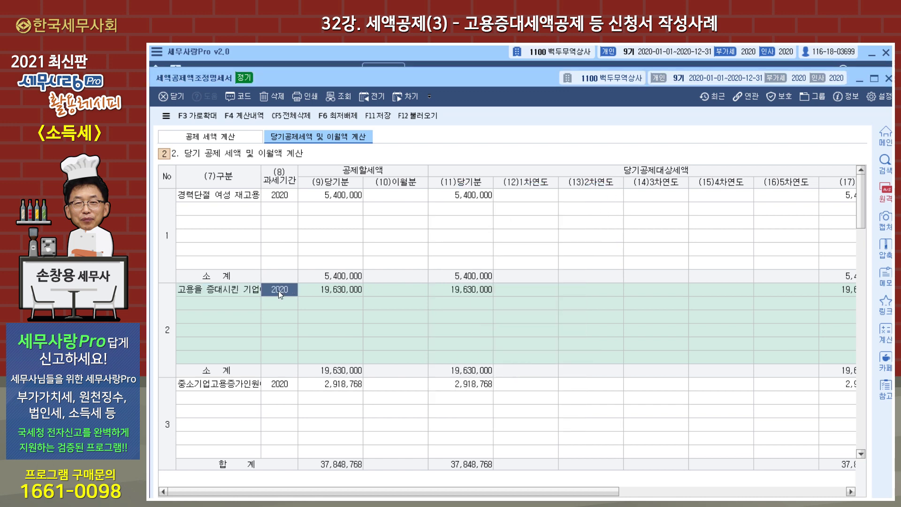
click(341, 292)
click(469, 292)
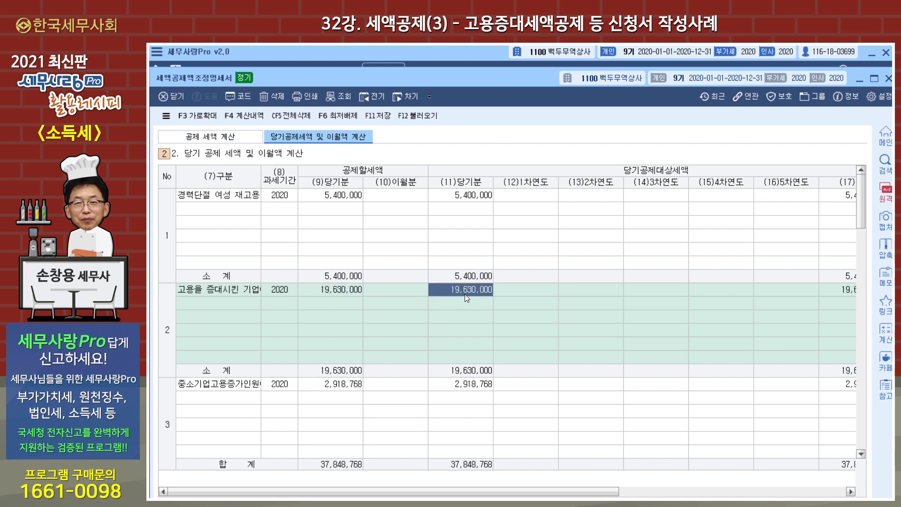
click(888, 78)
click(485, 346)
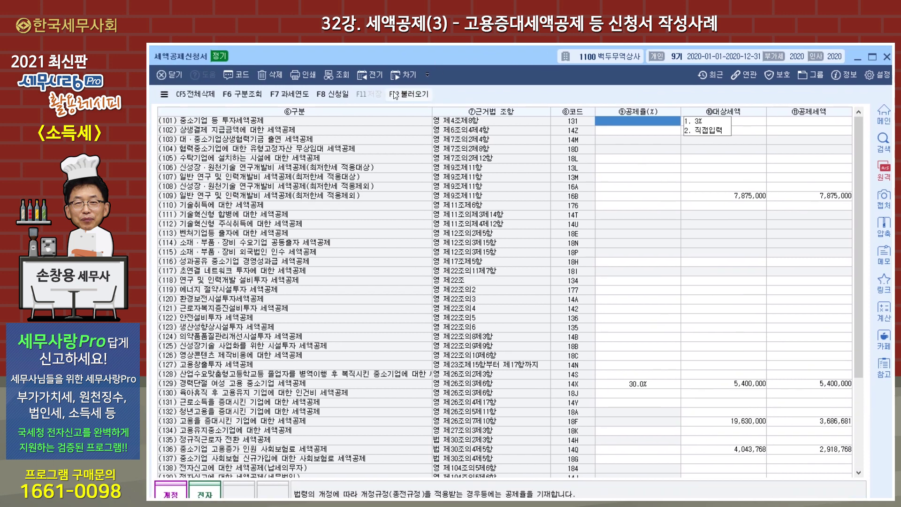
Load the credit data into 세액공제신청서, check 대상세액 and 공제세액 of item (133), and save the form on closing.
click(398, 94)
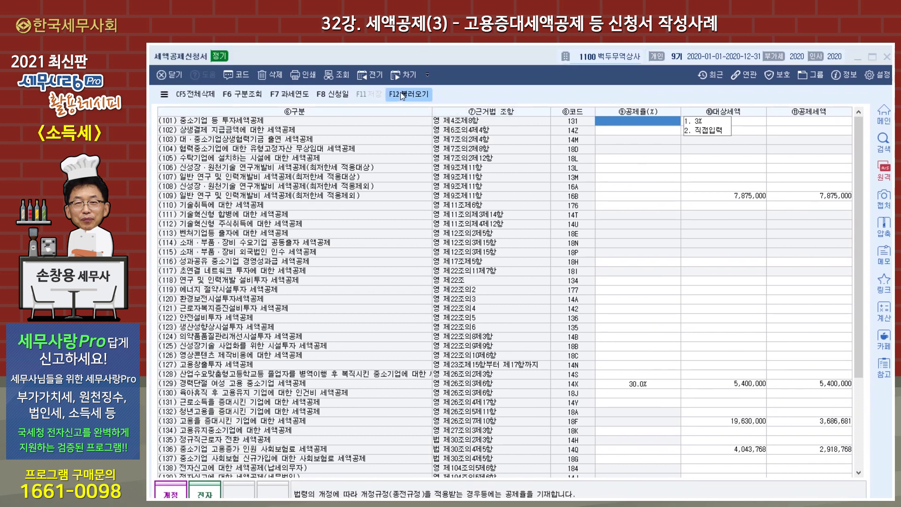
click(498, 308)
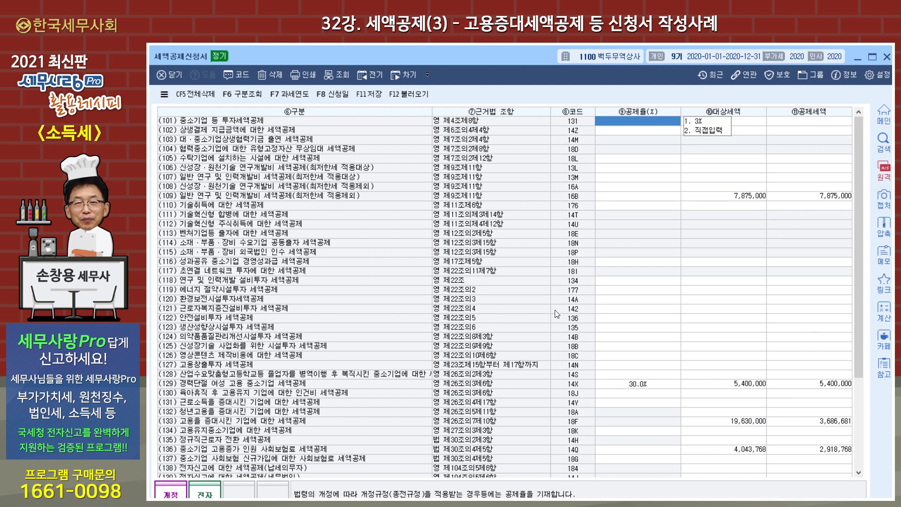
click(725, 421)
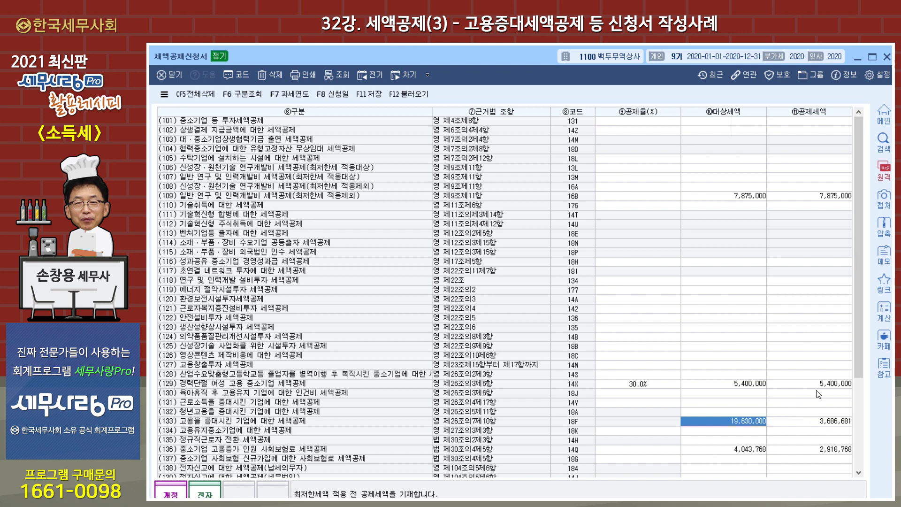
click(827, 425)
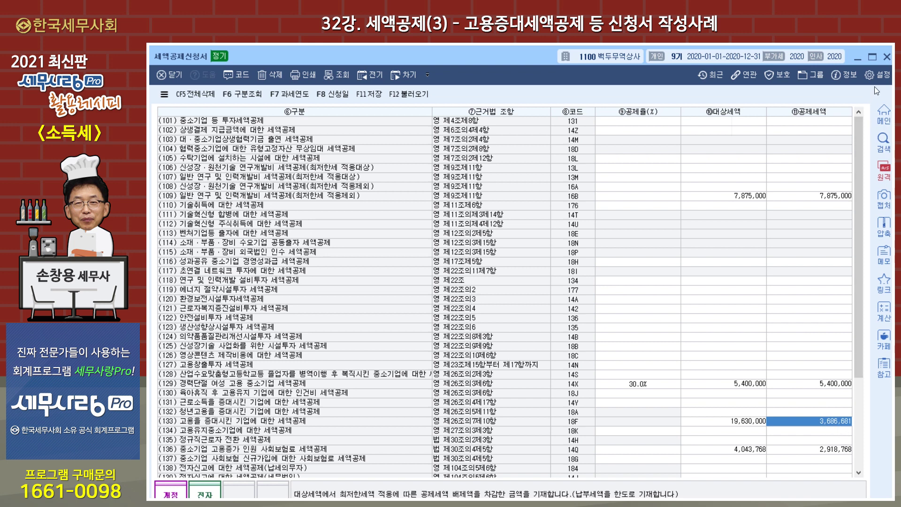
click(886, 57)
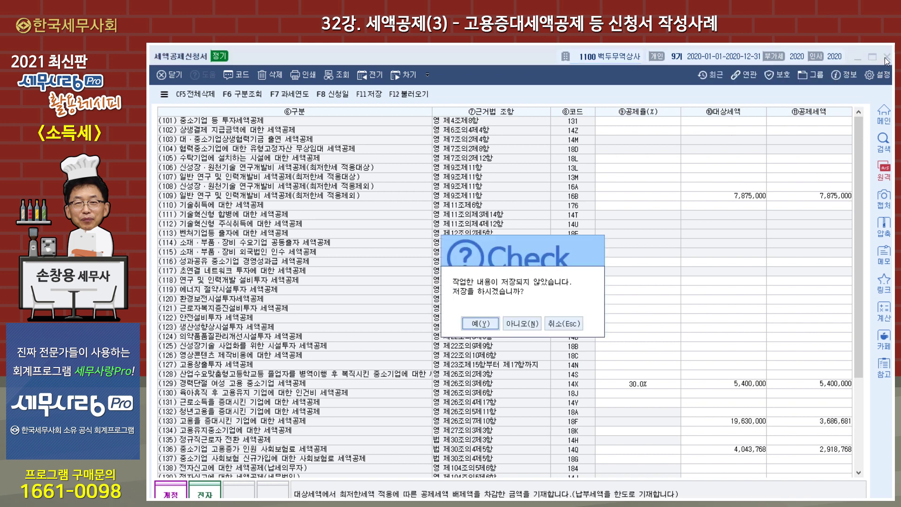
click(482, 326)
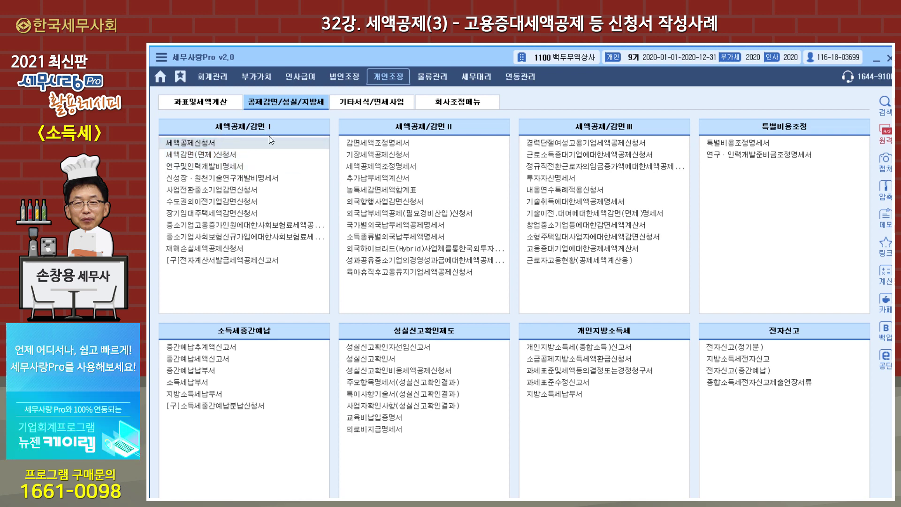
Open 중소기업고용증가인원에대한사회보험료세액공제 공제세액계산서 and review the youth worker increase and their total pay in field (11).
double_click(230, 229)
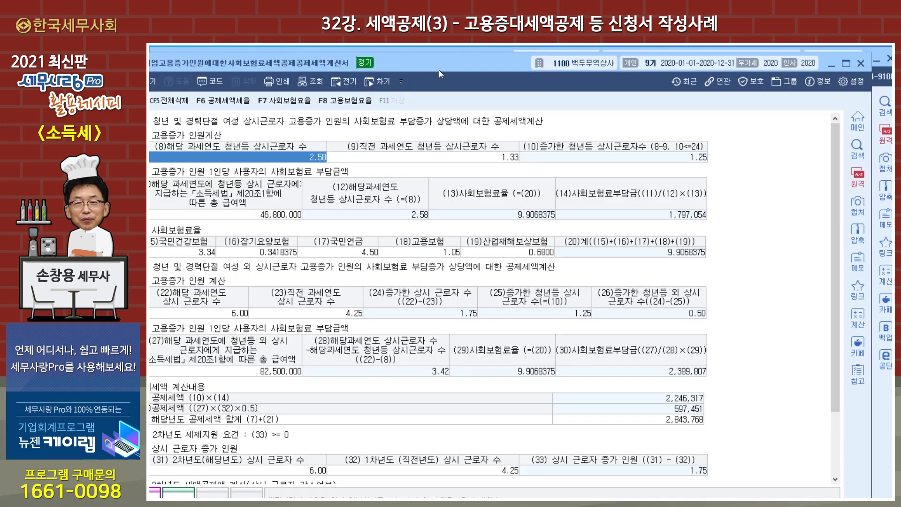
drag(441, 64, 475, 61)
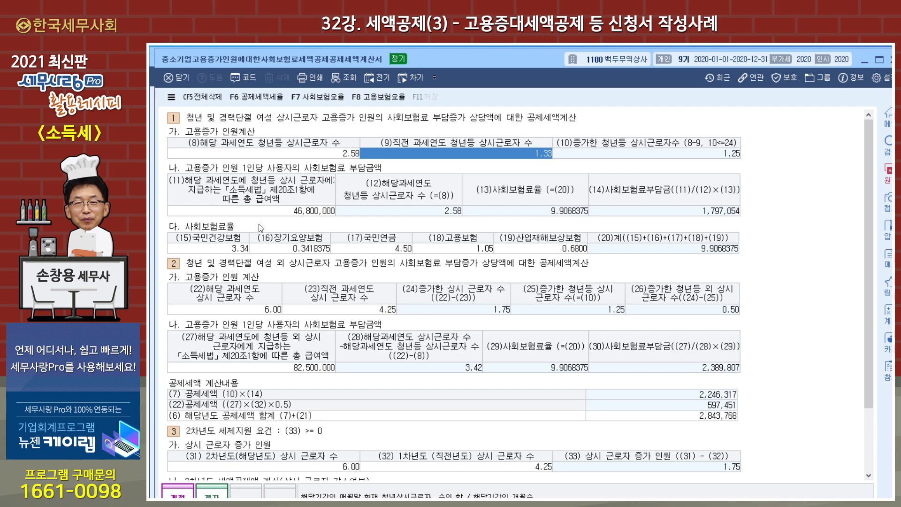
click(278, 212)
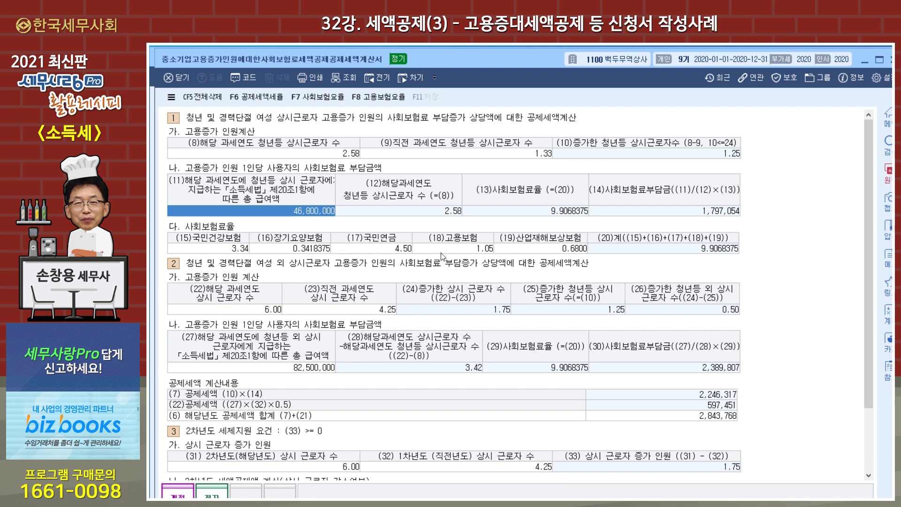
Apply 고용보험 요율 with 실업급여 0.80% and 150인 미만 기업, confirm 사회보험요율, and check the 산업재해보상보험 rate.
click(539, 248)
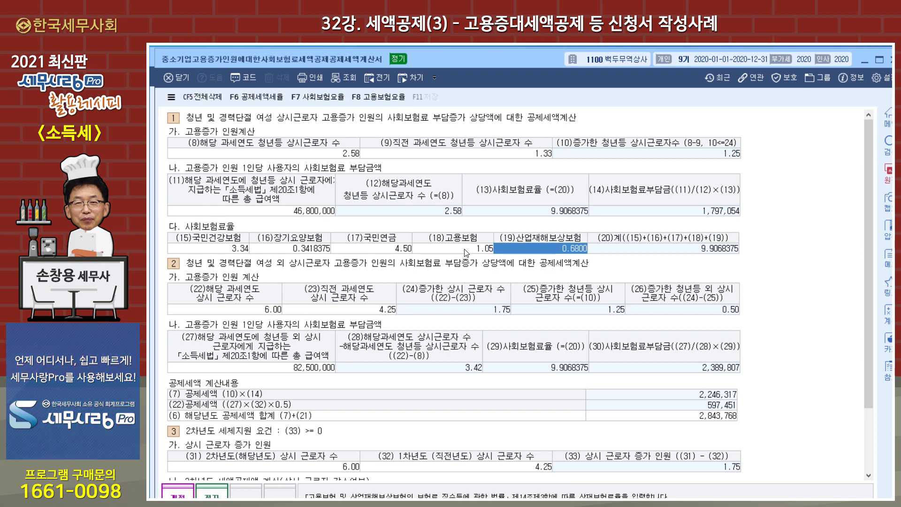
click(465, 250)
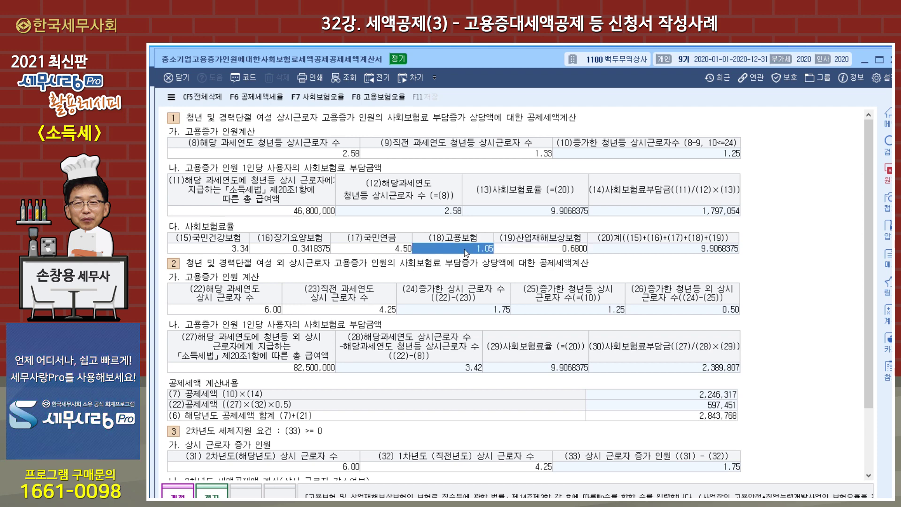
click(379, 99)
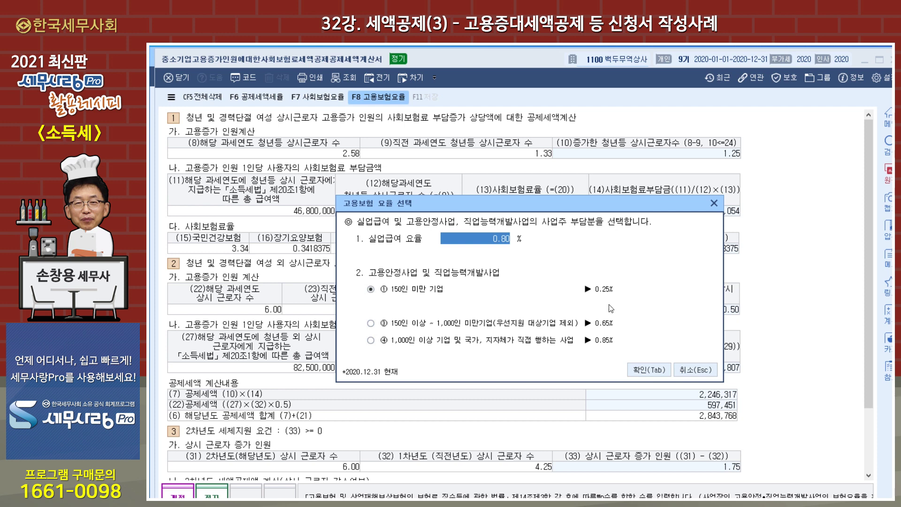
click(661, 373)
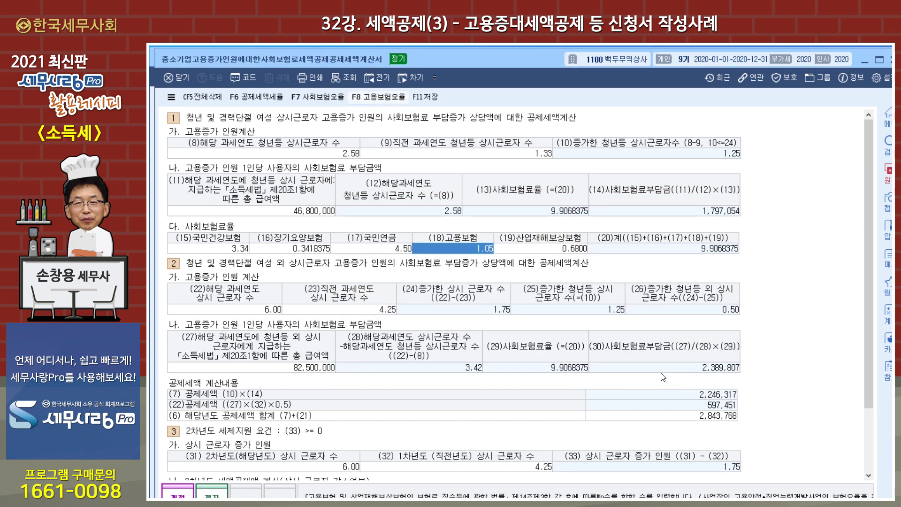
click(324, 99)
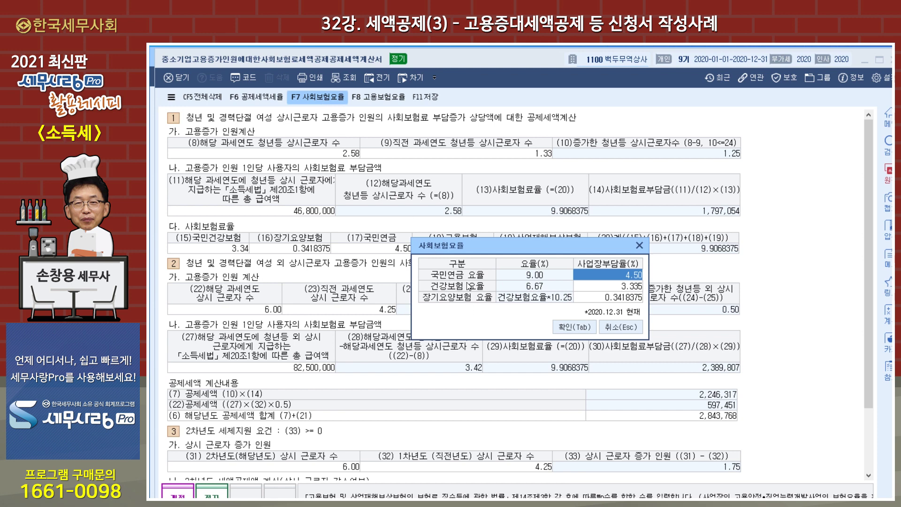
click(580, 332)
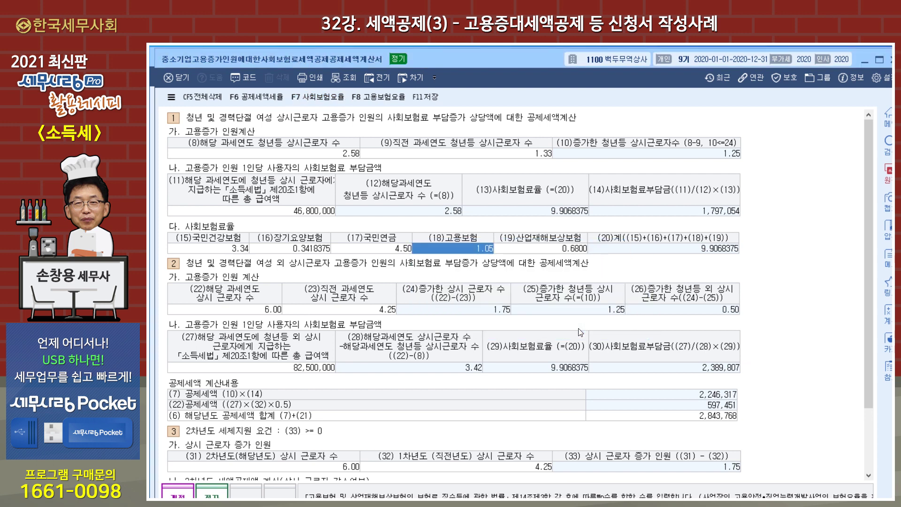
click(546, 249)
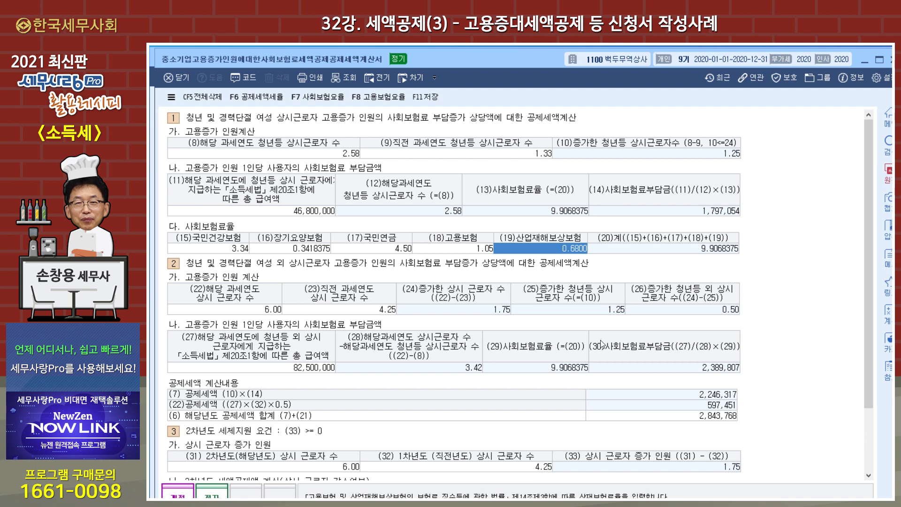
Review the non-youth workers' total pay in field (27), the 공제세액 계산내용 and the 2차년도 세액공제액 계산.
click(329, 369)
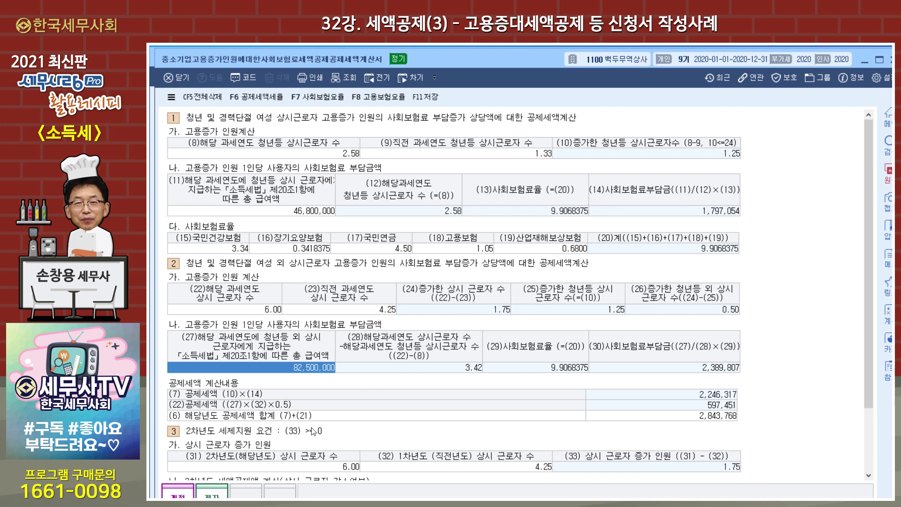
scroll(312, 431, down, 3)
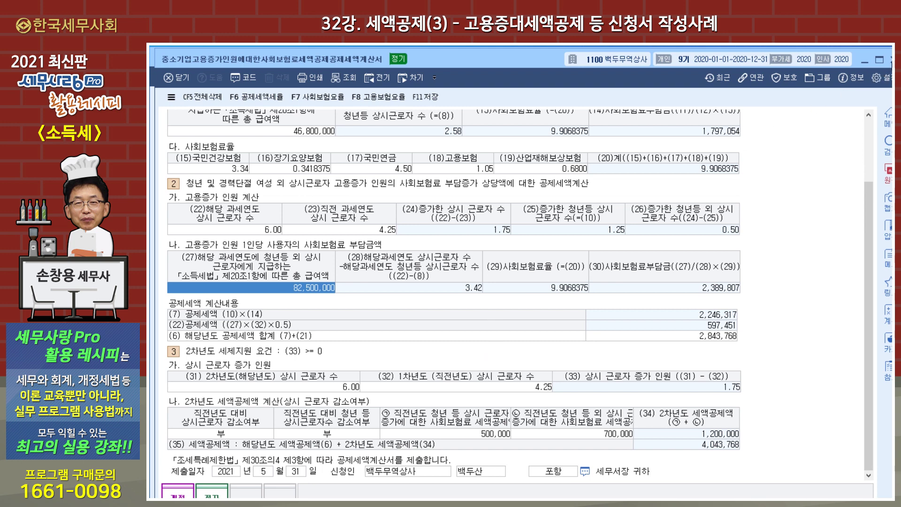
Save the social-insurance credit calculation form on closing and open 세액공제액조정명세서.
click(890, 59)
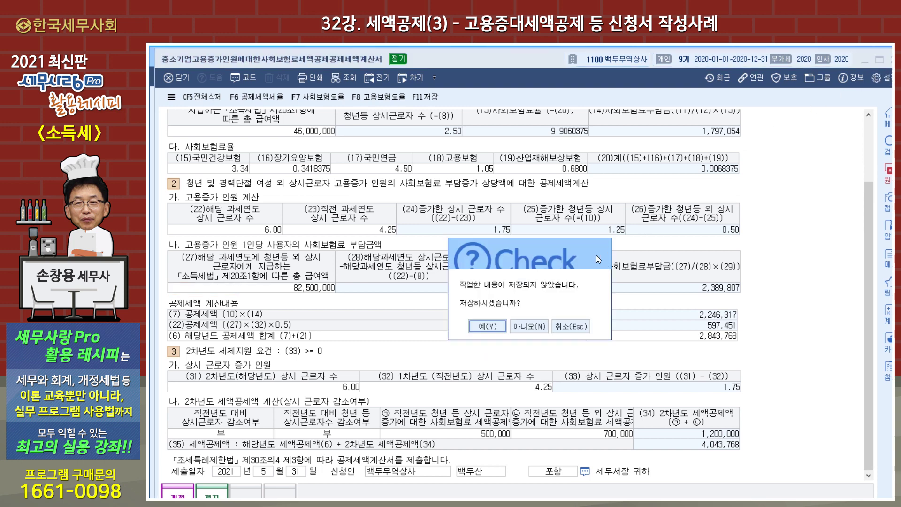
click(488, 327)
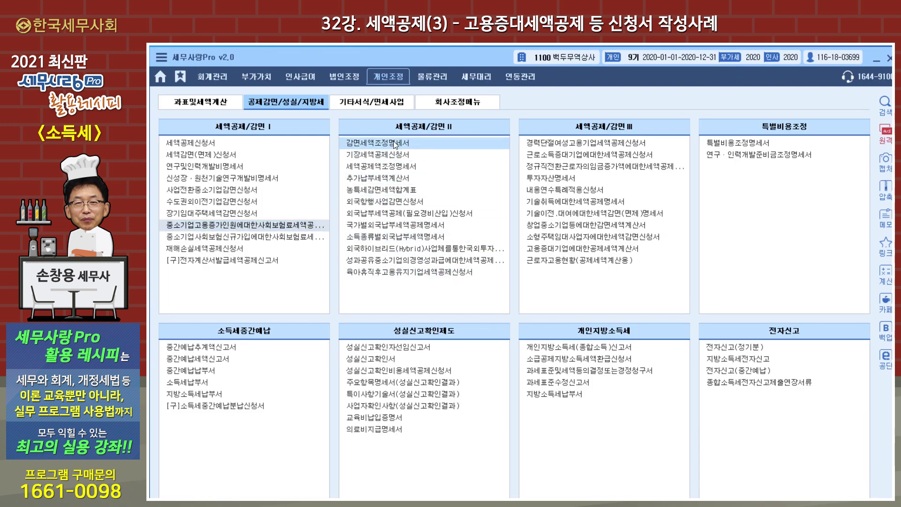
click(389, 167)
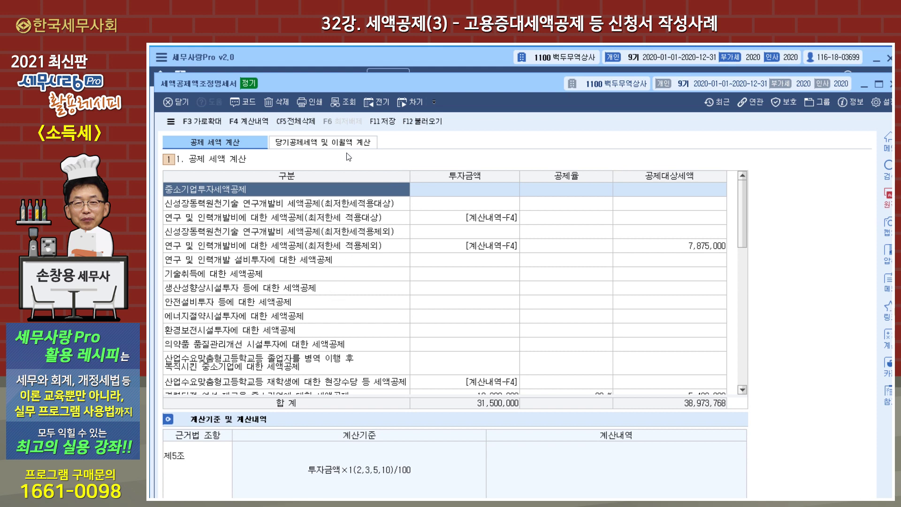
Decline reloading the credit data, check the 중소기업고용증가인원 row in 당기공제세액 및 이월액 계산, and close the form.
click(424, 123)
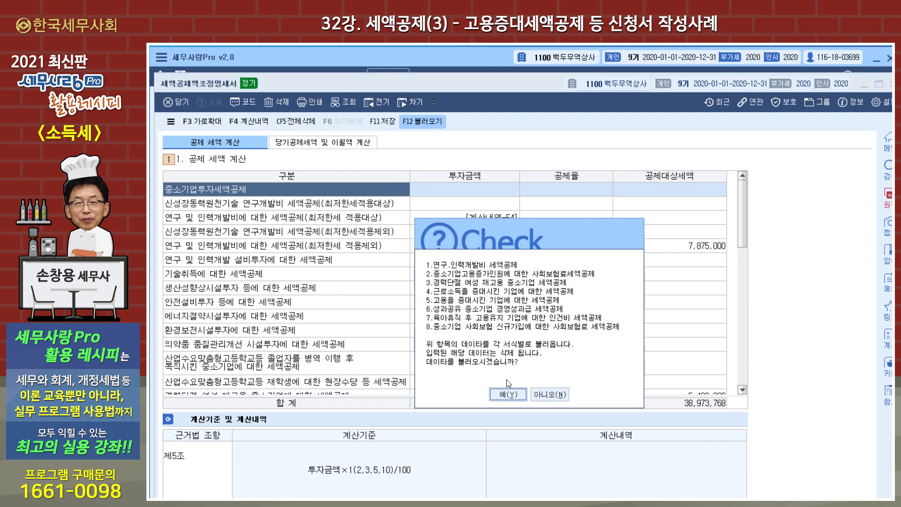
click(550, 394)
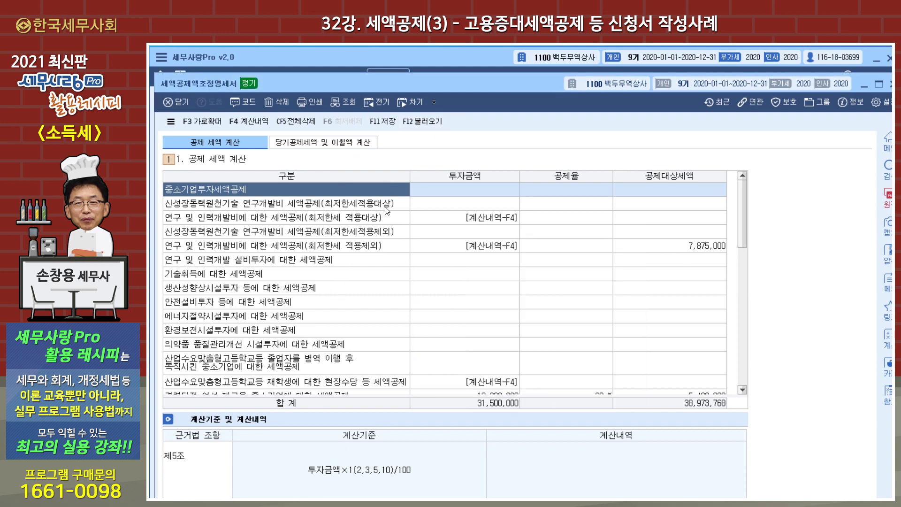
click(330, 142)
click(238, 392)
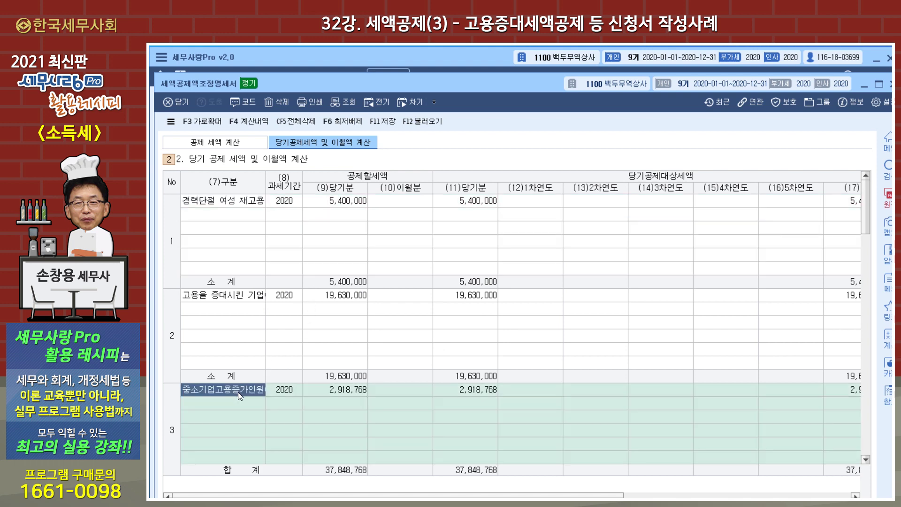
click(891, 85)
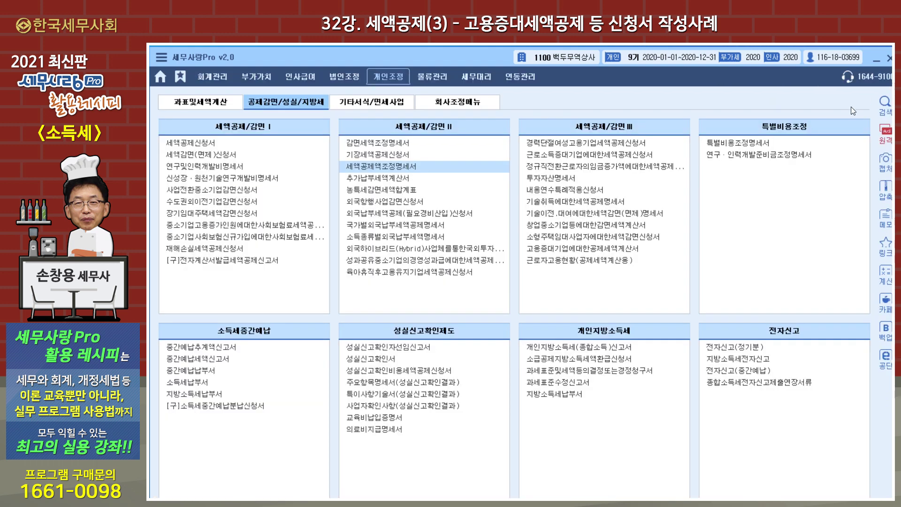
Open 세액공제신청서, check the 대상세액 of item (136) 중소기업 고용증가 인원 사회보험료 세액공제, and close the form.
click(199, 144)
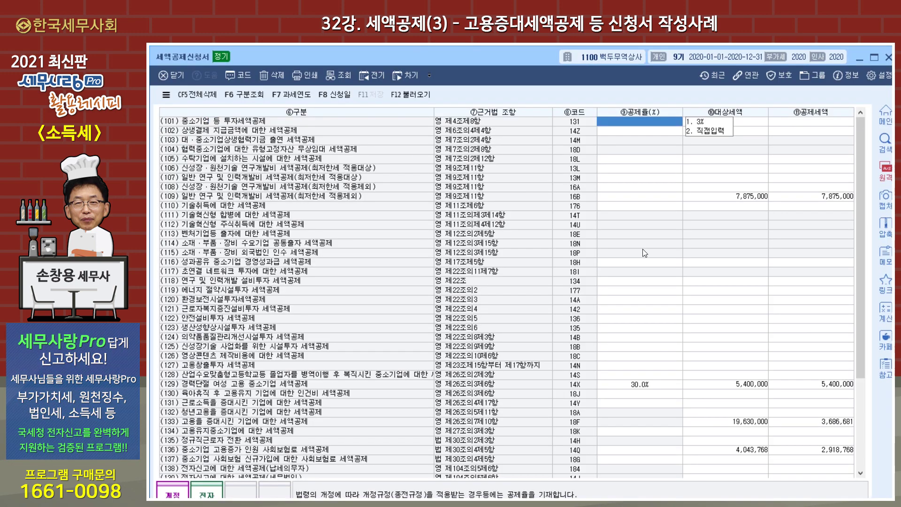
scroll(642, 249, down, 5)
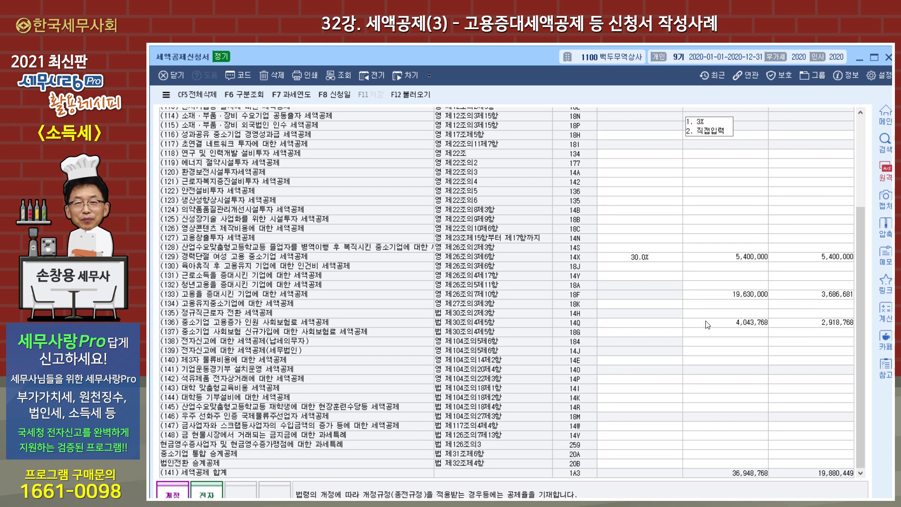
click(707, 324)
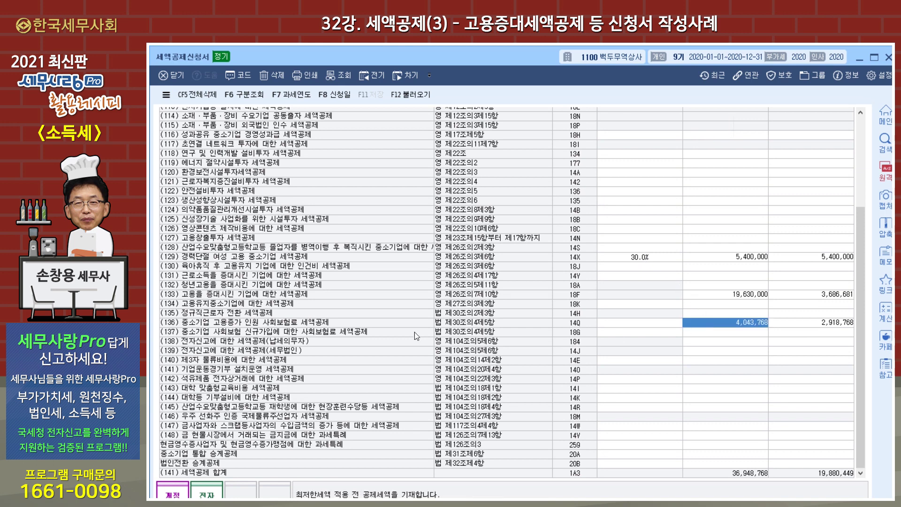
click(887, 58)
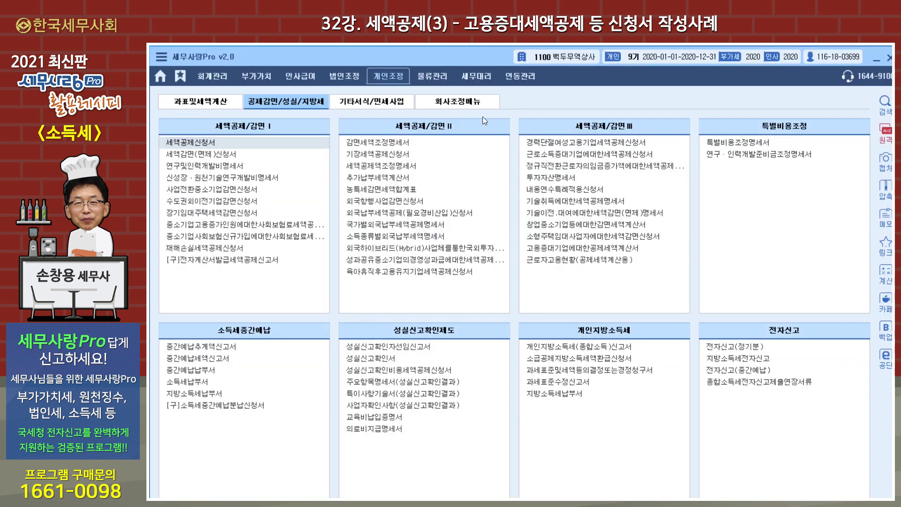
Open 종합소득세신고서 at 8.종합소득계산 and bring the whole 세액공제명세서 입력 window into view.
click(215, 105)
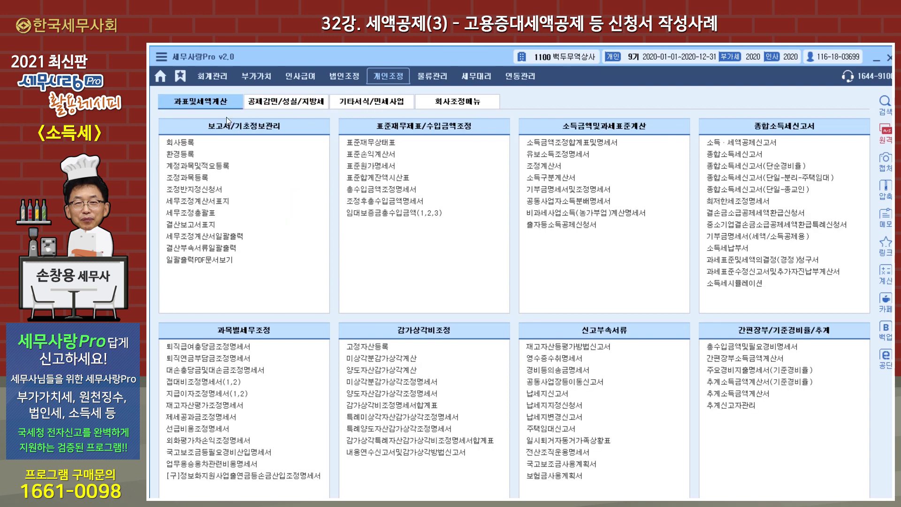
click(739, 156)
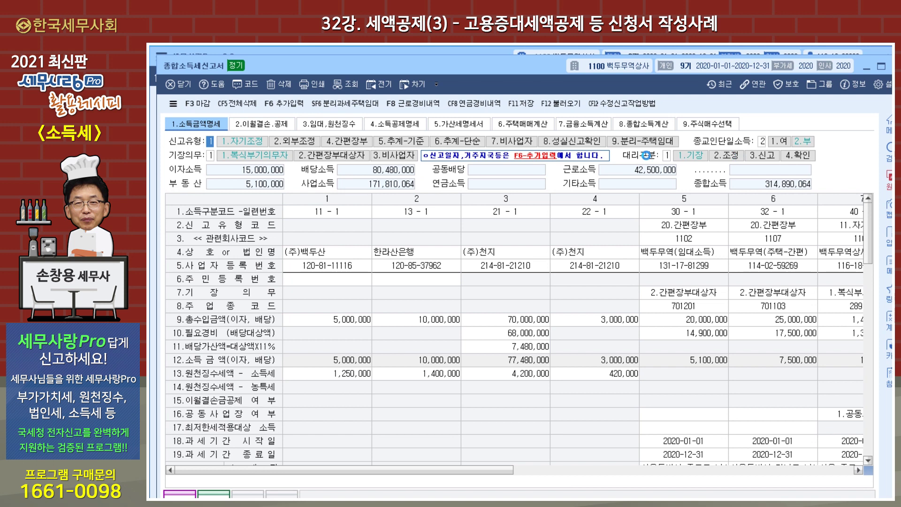
click(628, 127)
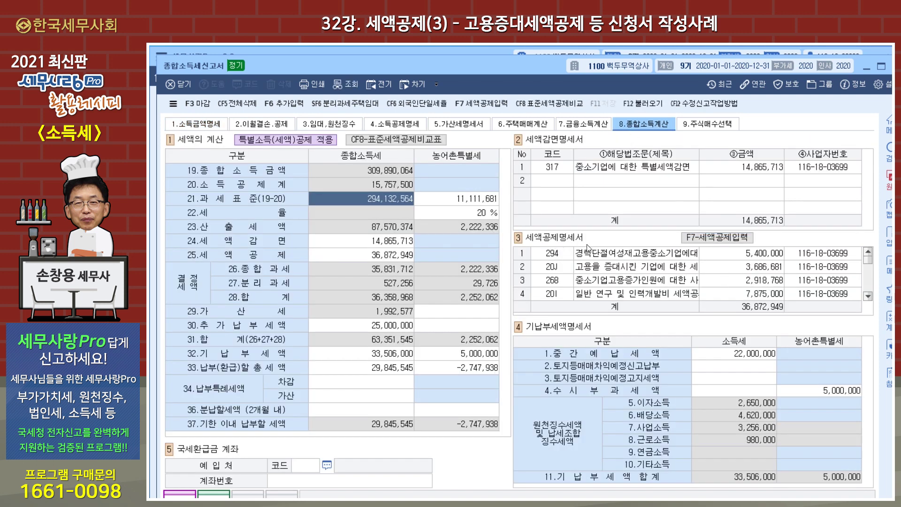
click(714, 239)
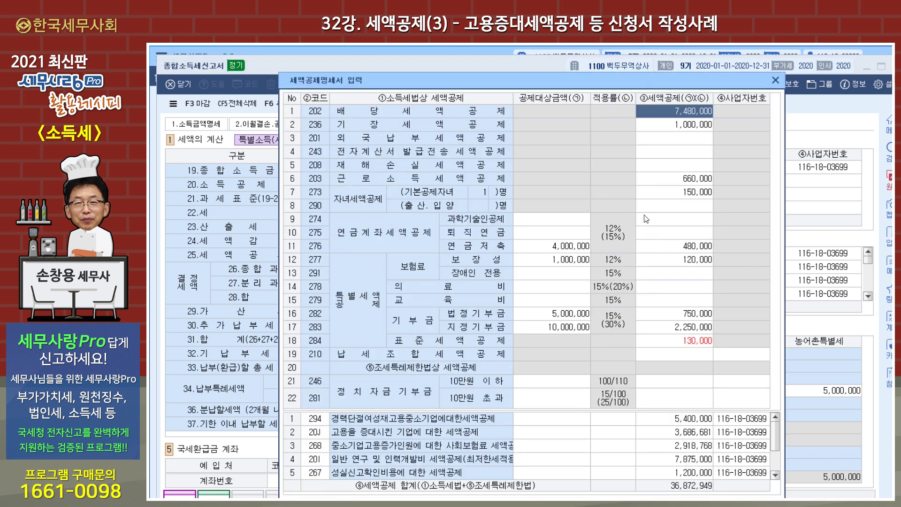
drag(474, 83, 473, 65)
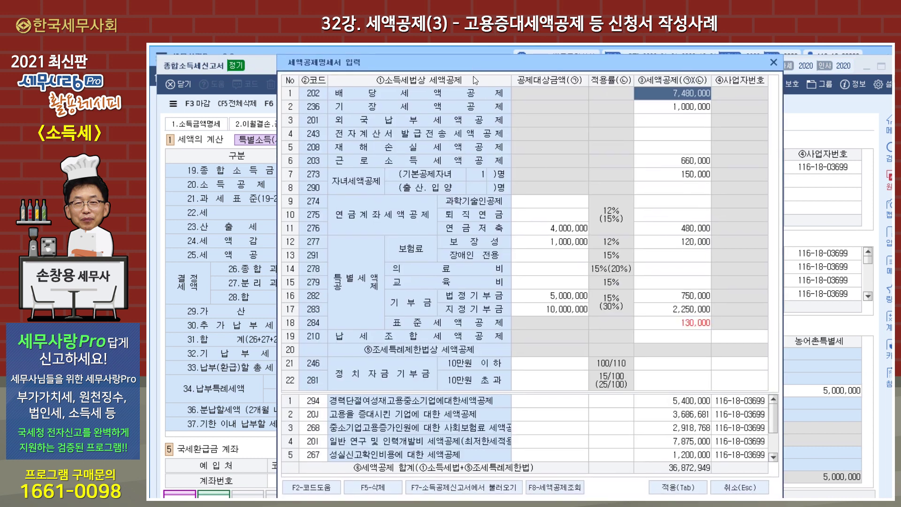
Look up the company's tax credits, check codes 20J and 268, apply all six selected credits, and close 세액공제명세서 입력.
click(544, 488)
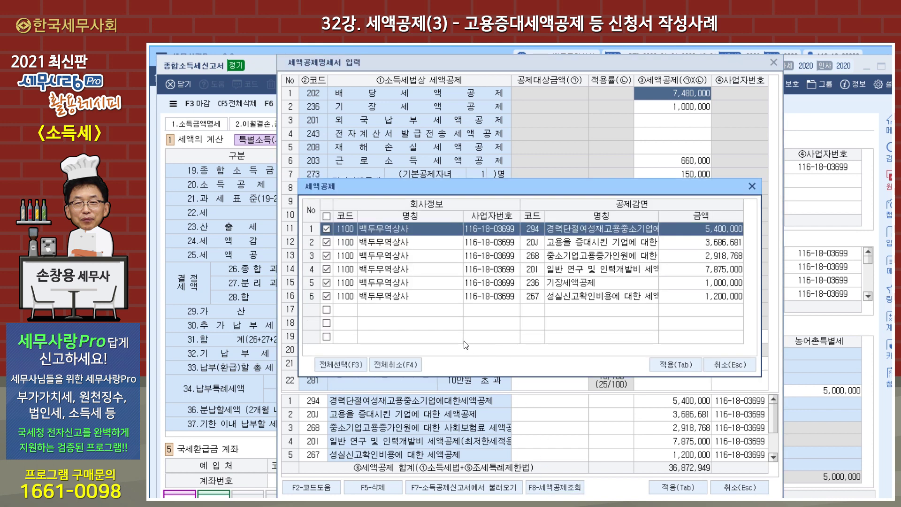
click(584, 245)
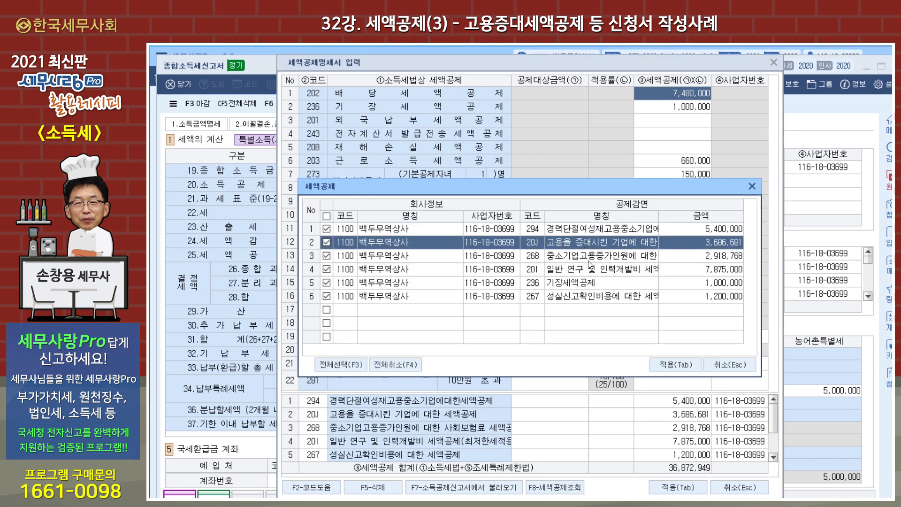
click(589, 261)
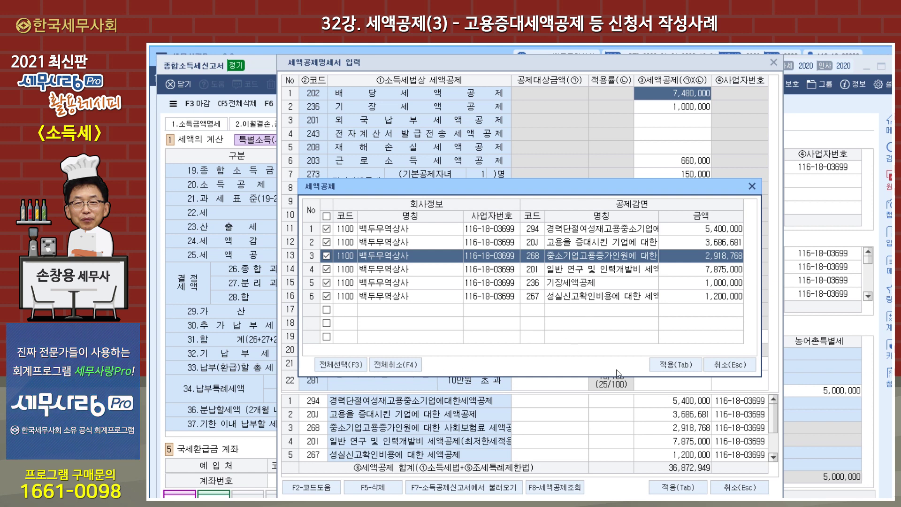
click(667, 365)
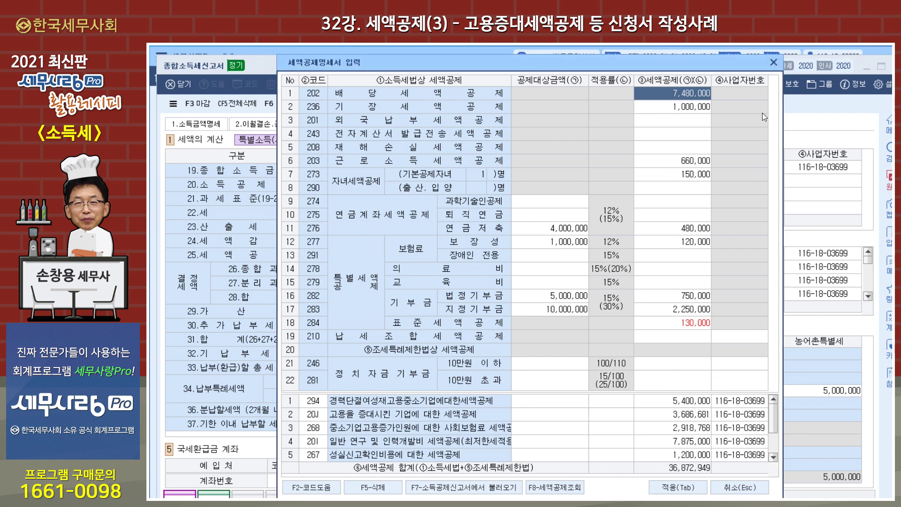
click(773, 63)
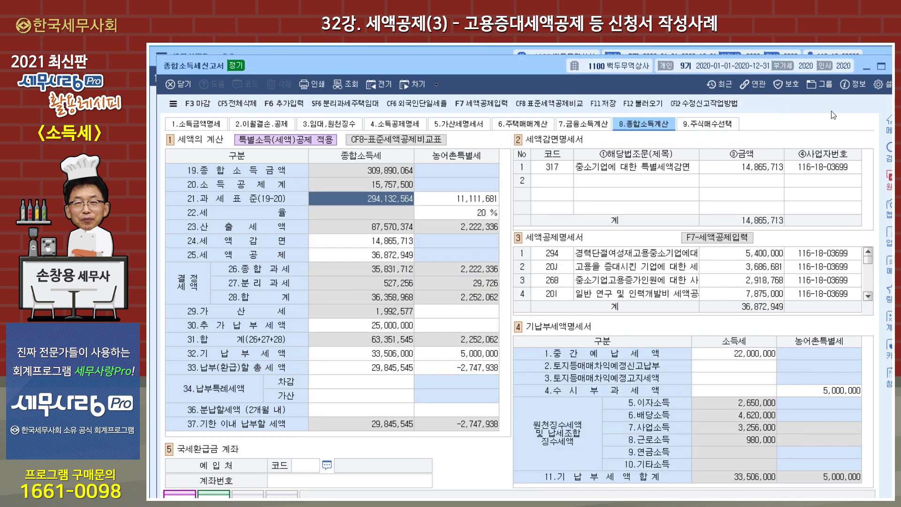